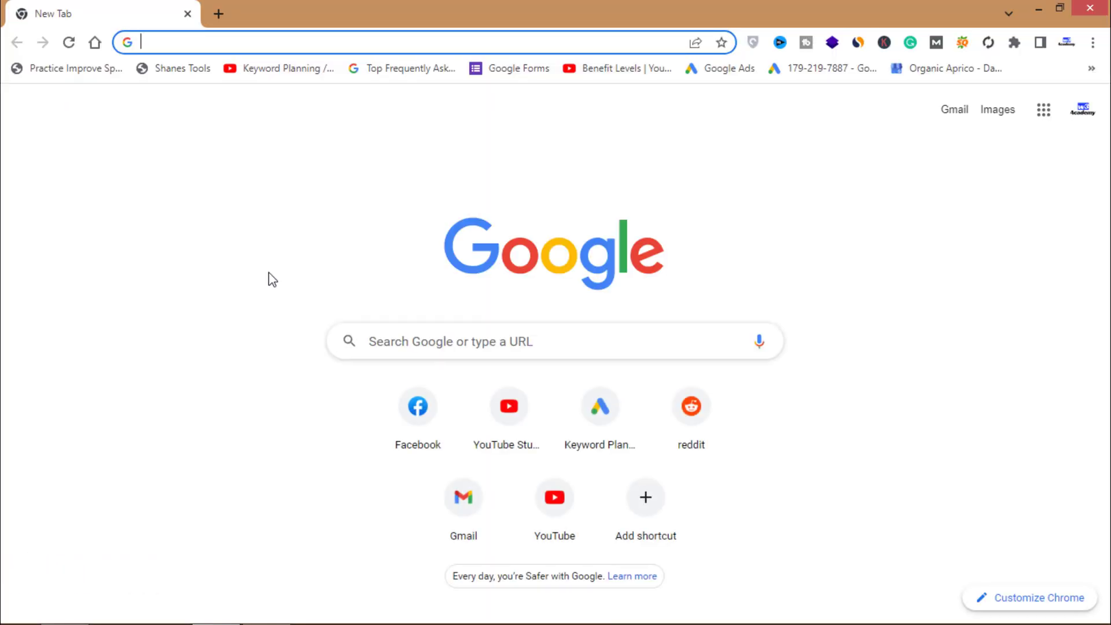
Step: Rerun the zarshak search from history and scroll through its results and SEO metrics
type("zarshak")
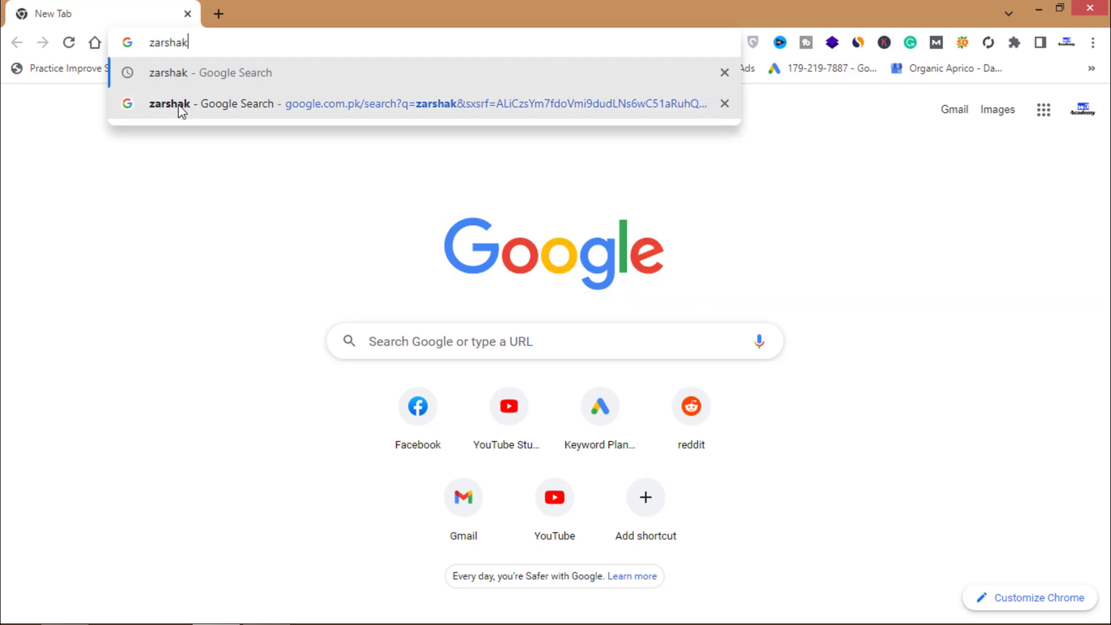
left_click(181, 106)
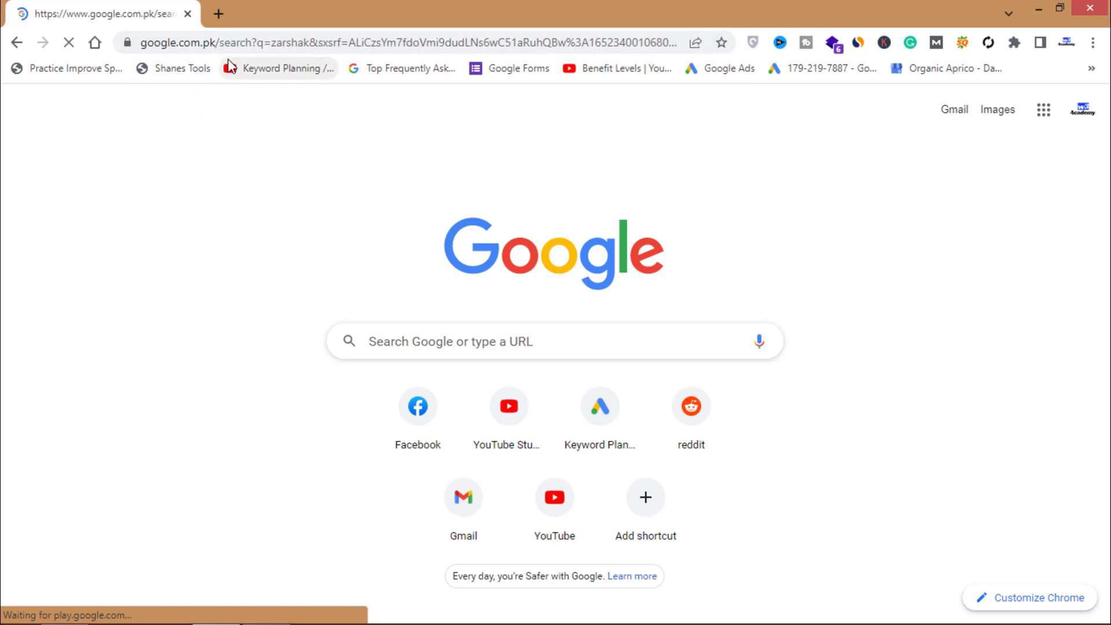
scroll(1106, 159, "down", 15)
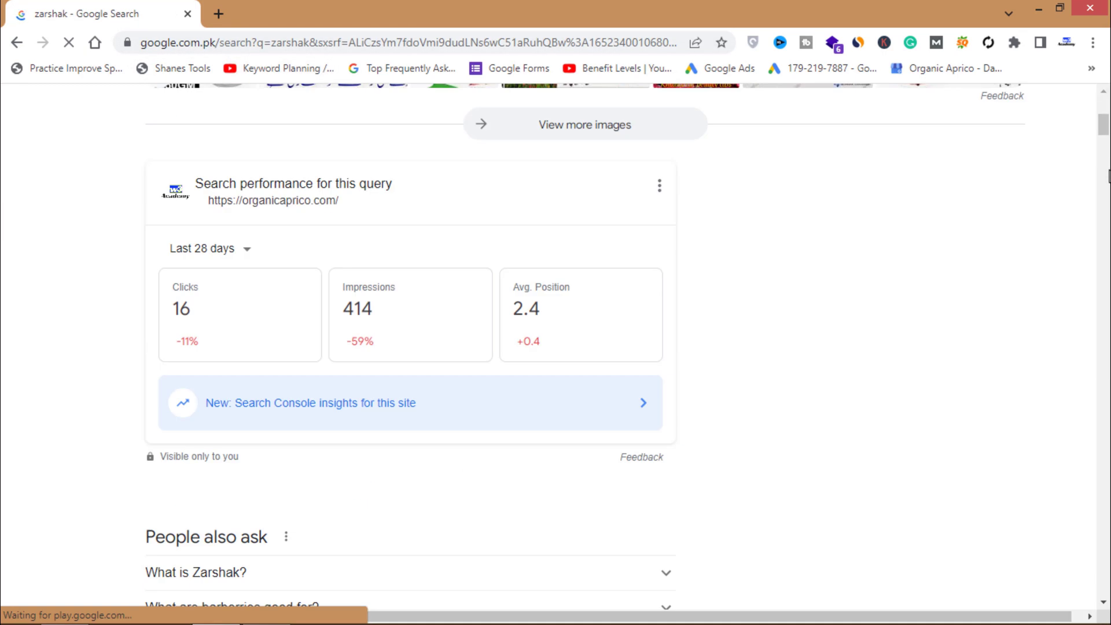
left_click_drag(1106, 166, 1105, 141)
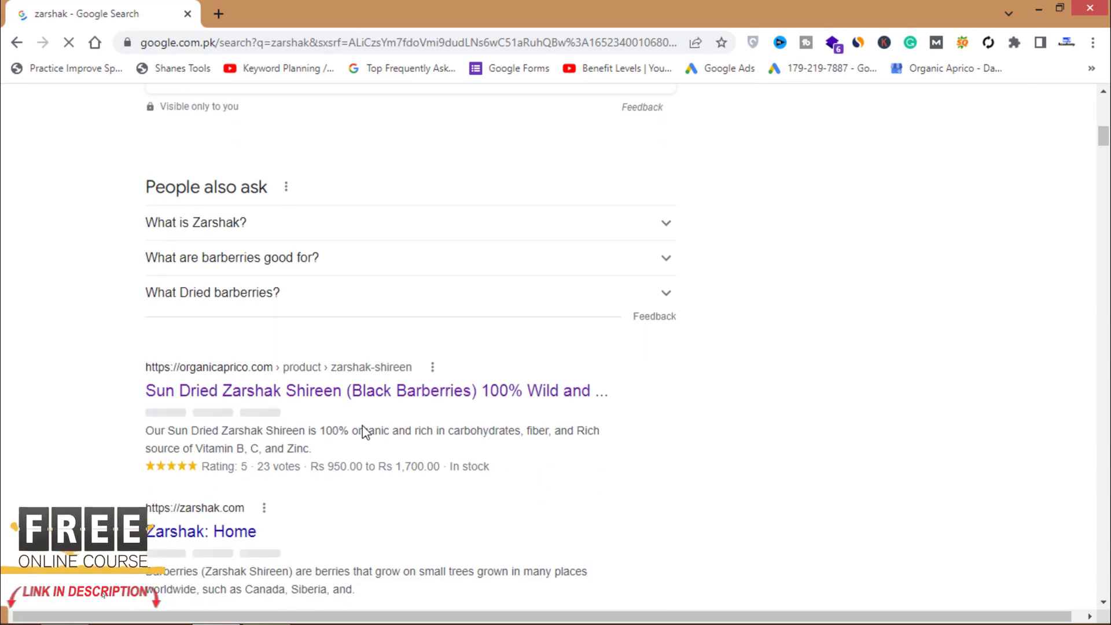
left_click(144, 369)
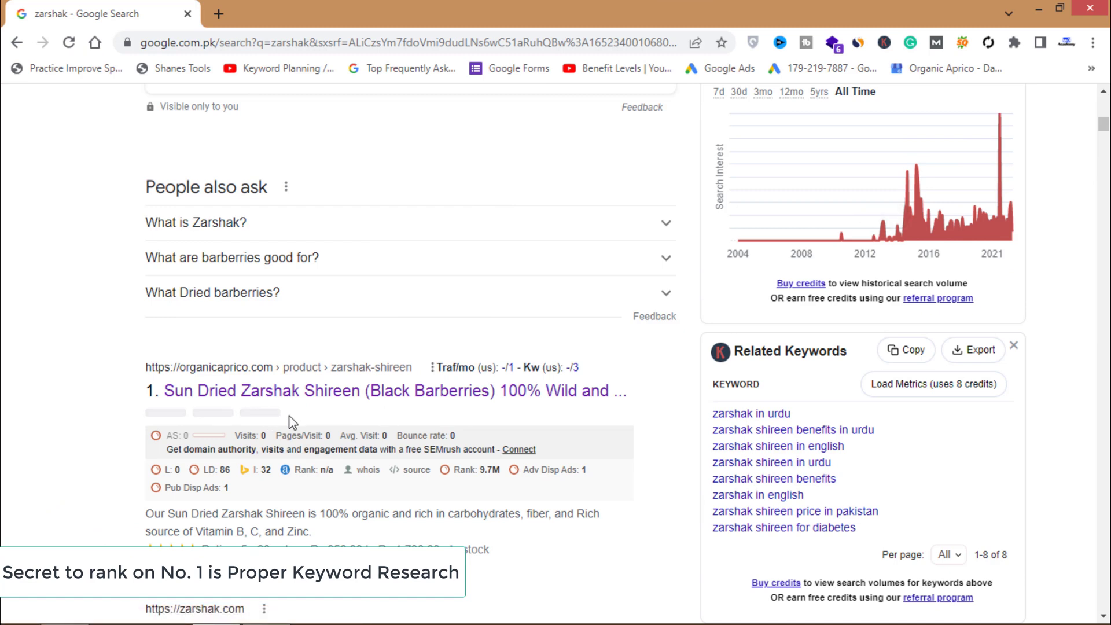
scroll(292, 421, "up", 10)
left_click_drag(219, 127, 145, 132)
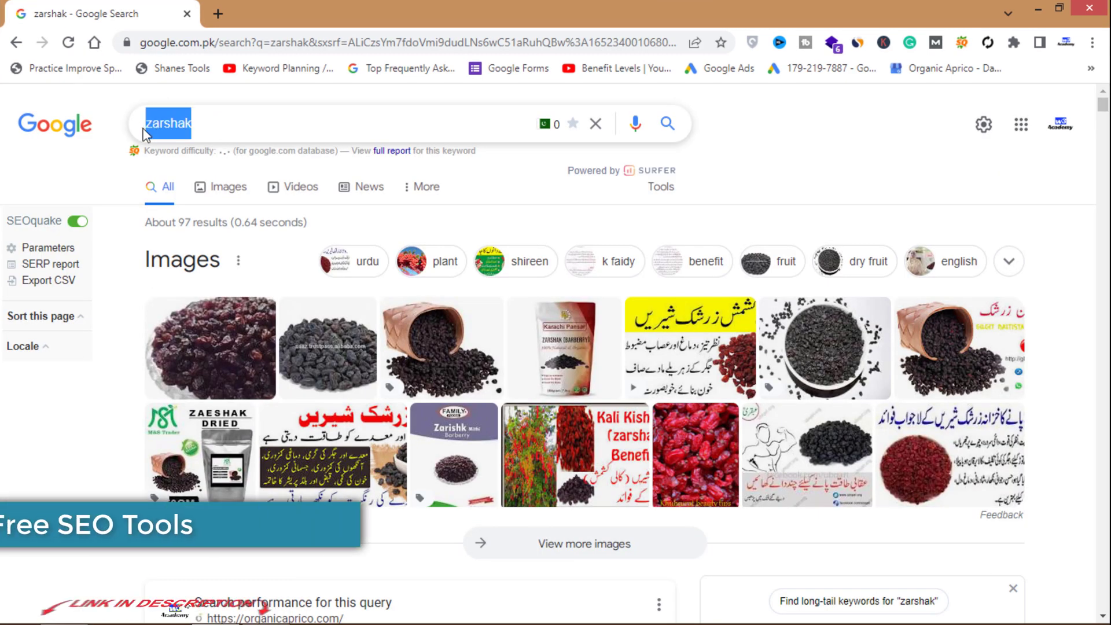
Step: Search for 'himalayan shilajit in pakistan' and scroll through its results and keyword ideas
type("him")
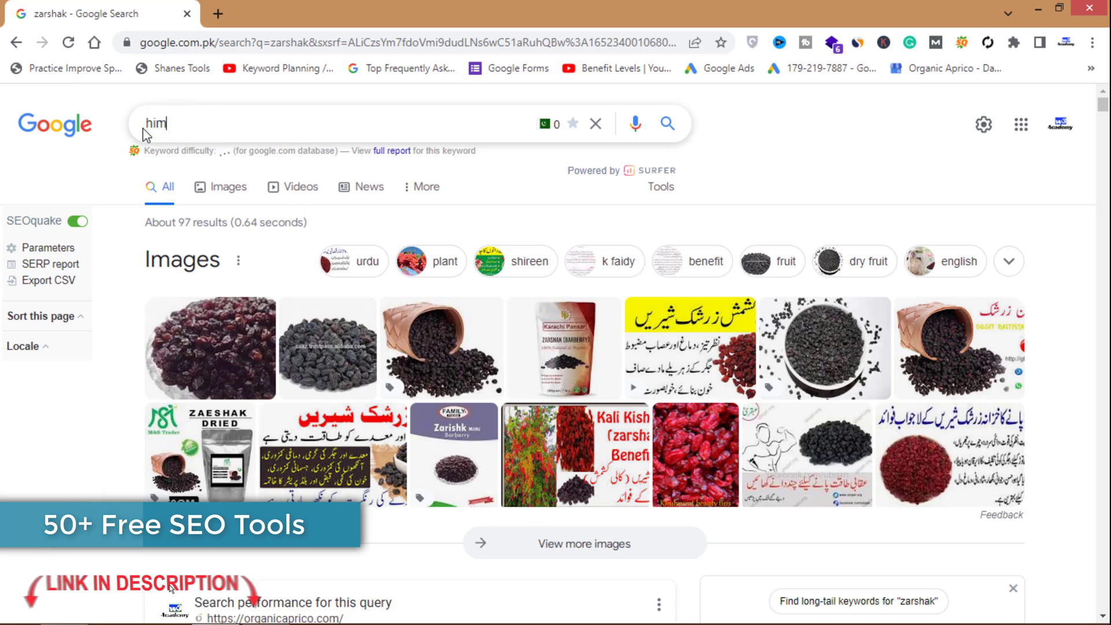
type("alayan shilaji")
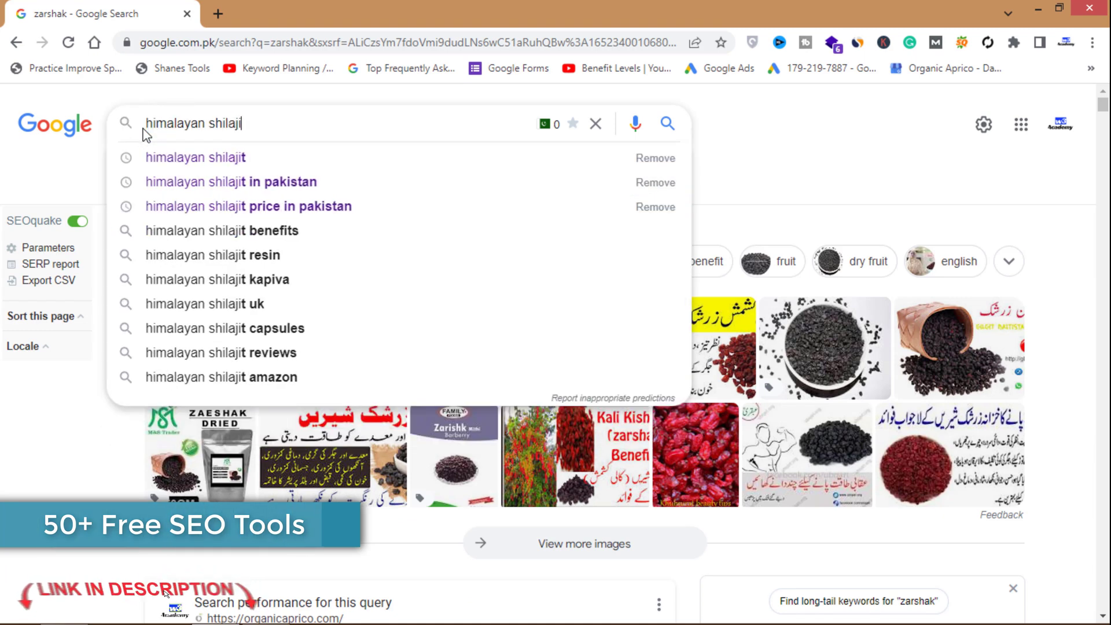
left_click(178, 182)
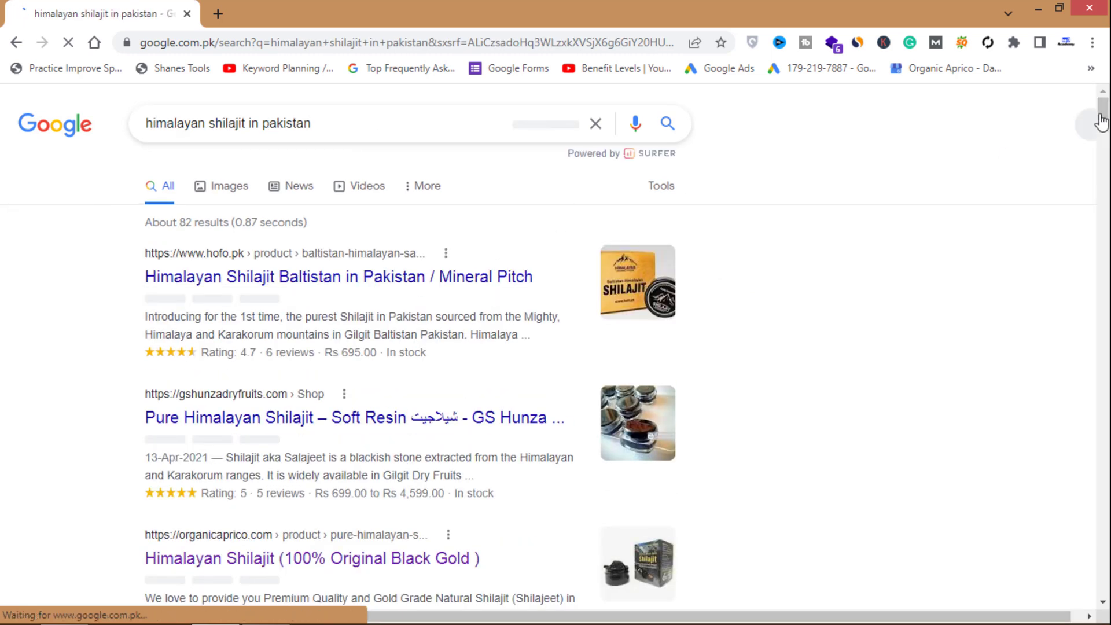
left_click_drag(1100, 115, 1104, 118)
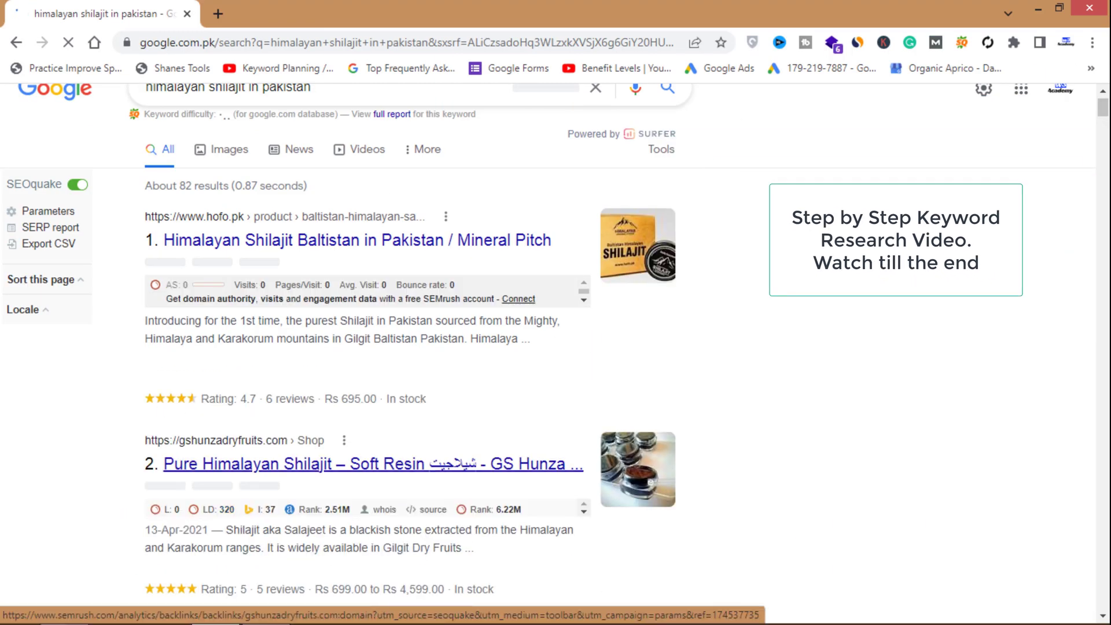
scroll(1101, 138, "down", 3)
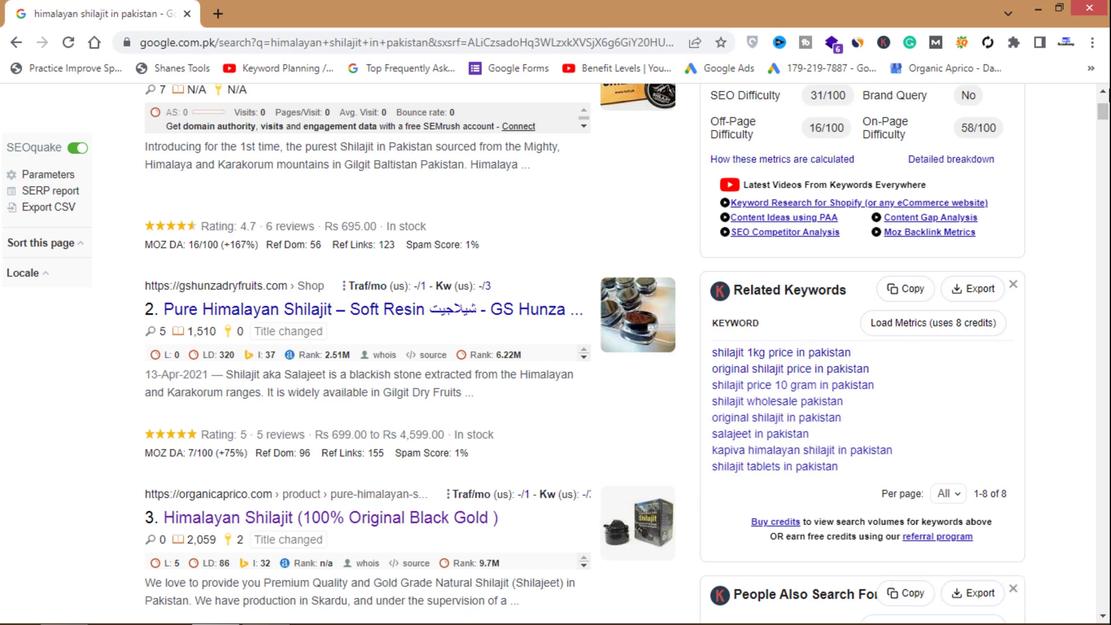
scroll(785, 184, "up", 3)
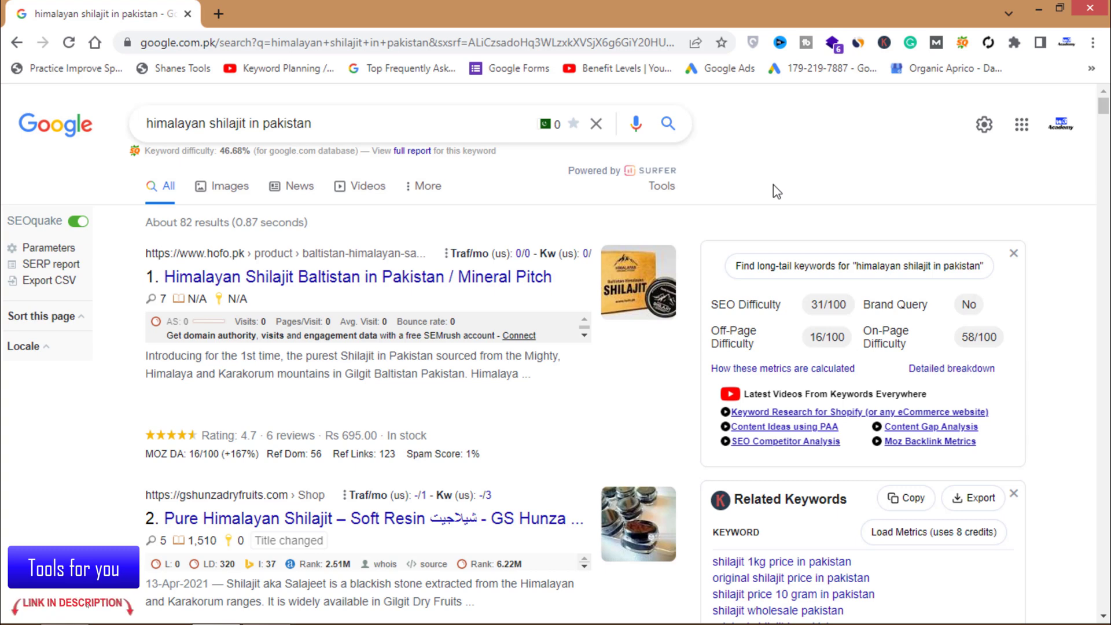
Step: Search for 'keyword surfer' in a new browser tab
left_click(215, 18)
type("keyword surfer")
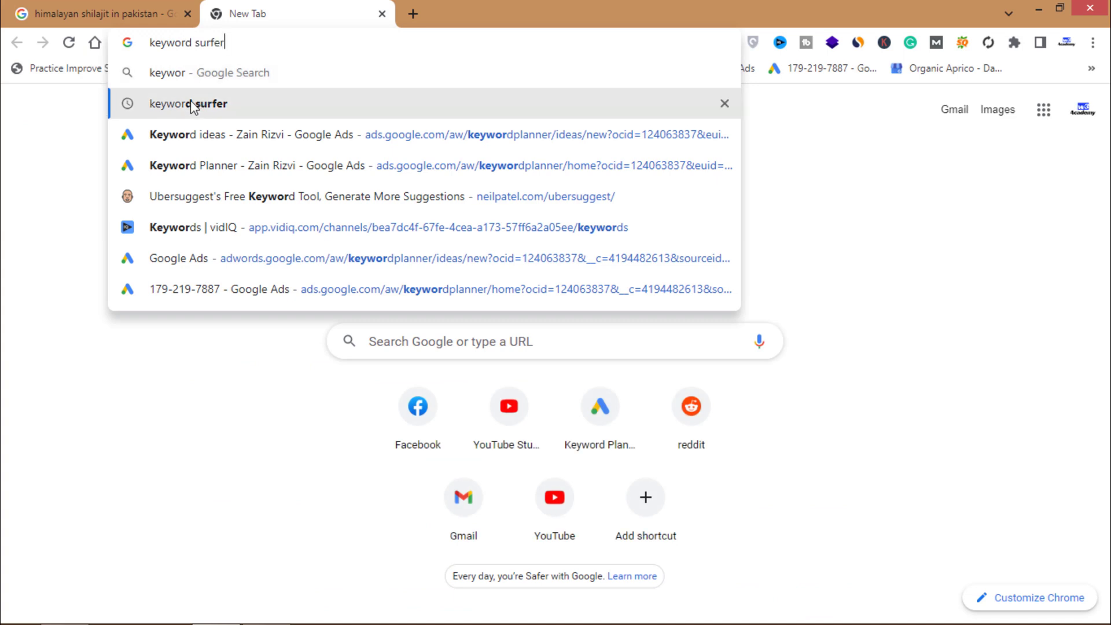
left_click(191, 103)
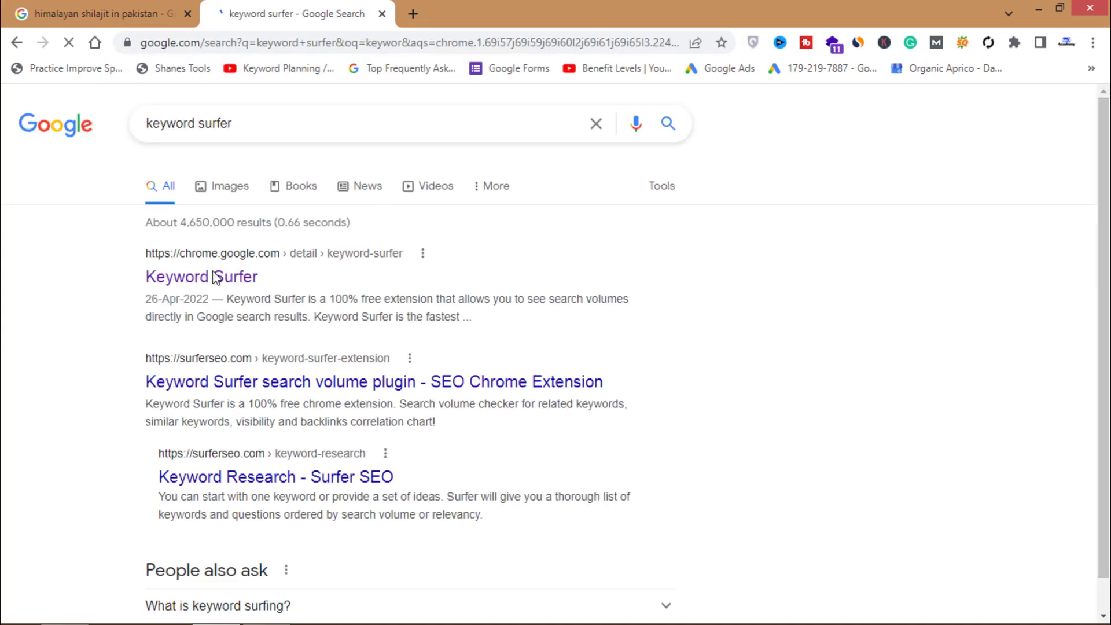
Step: Change the query to 'keyword everywhere' and run that search
double_click(201, 124)
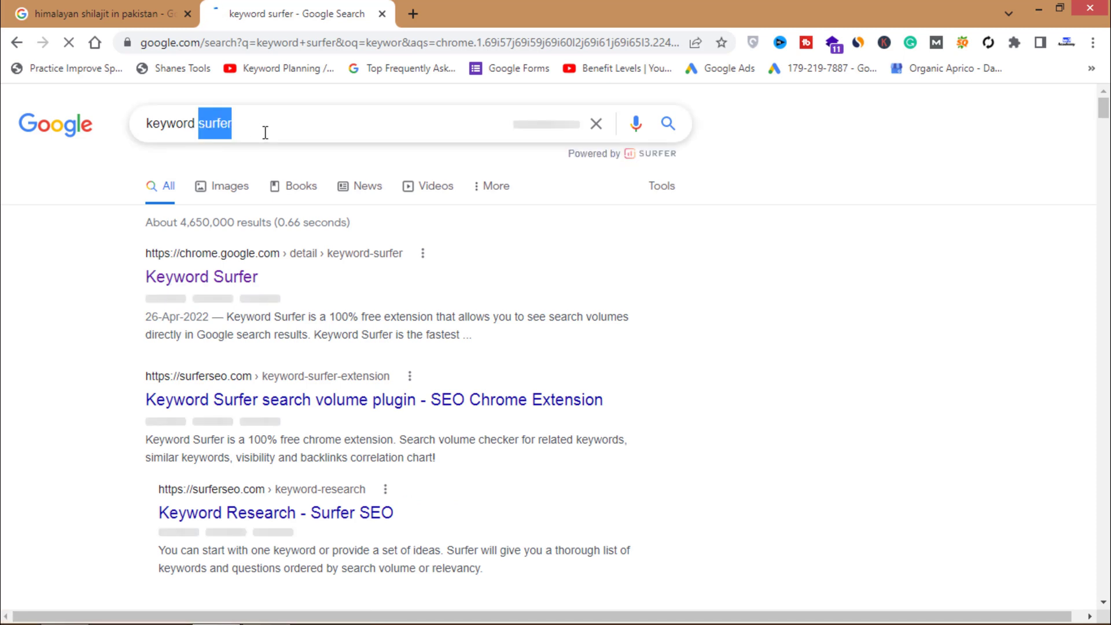
type("everyw")
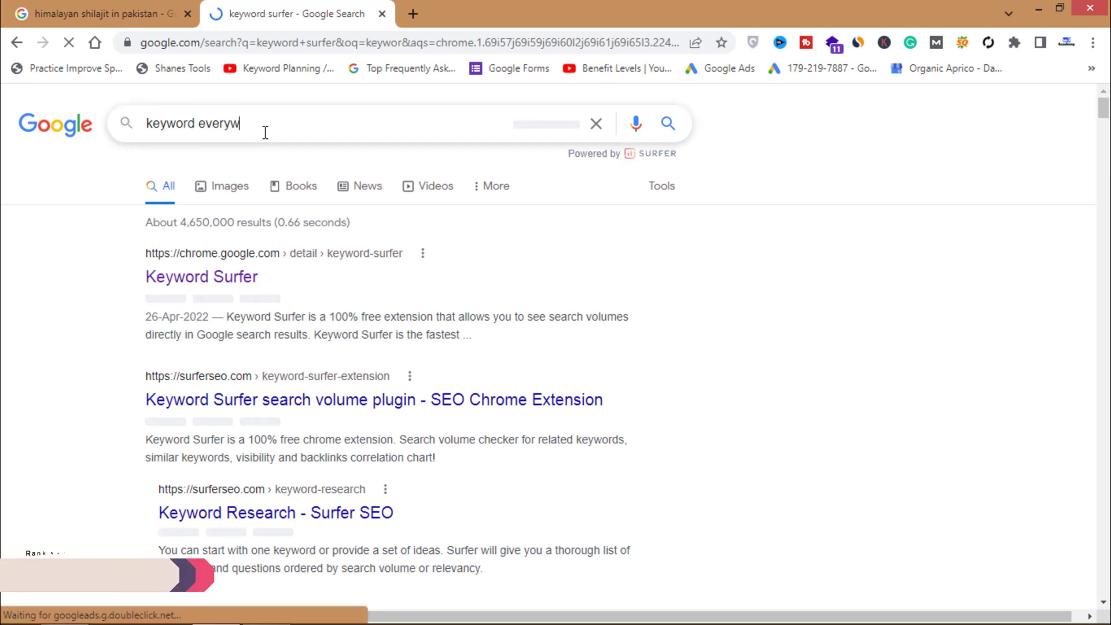
type("here")
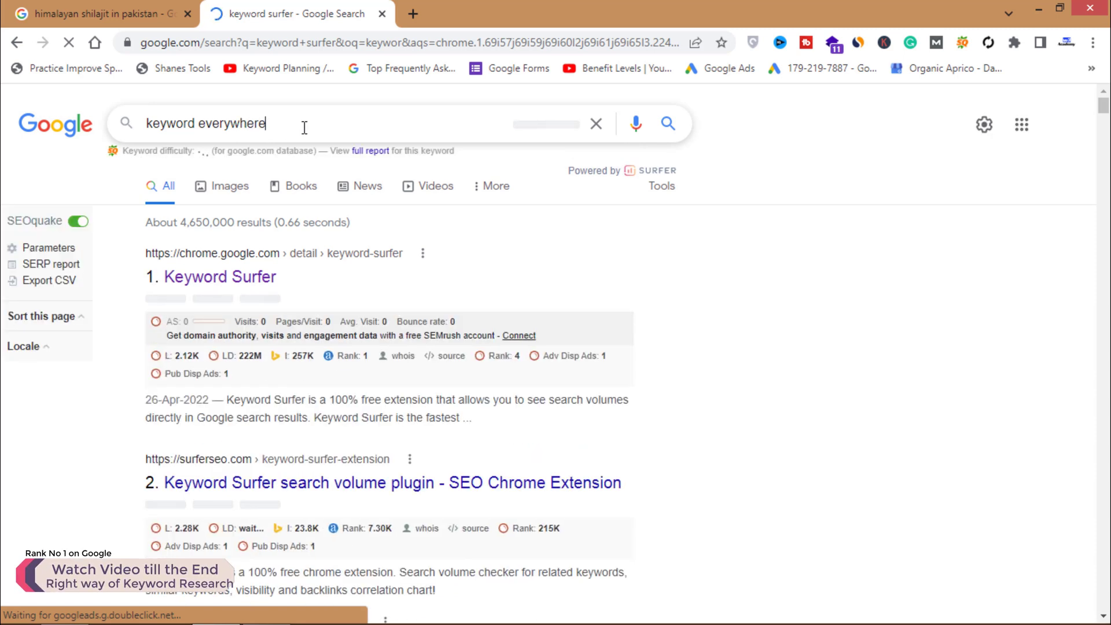
left_click(305, 127)
left_click(275, 155)
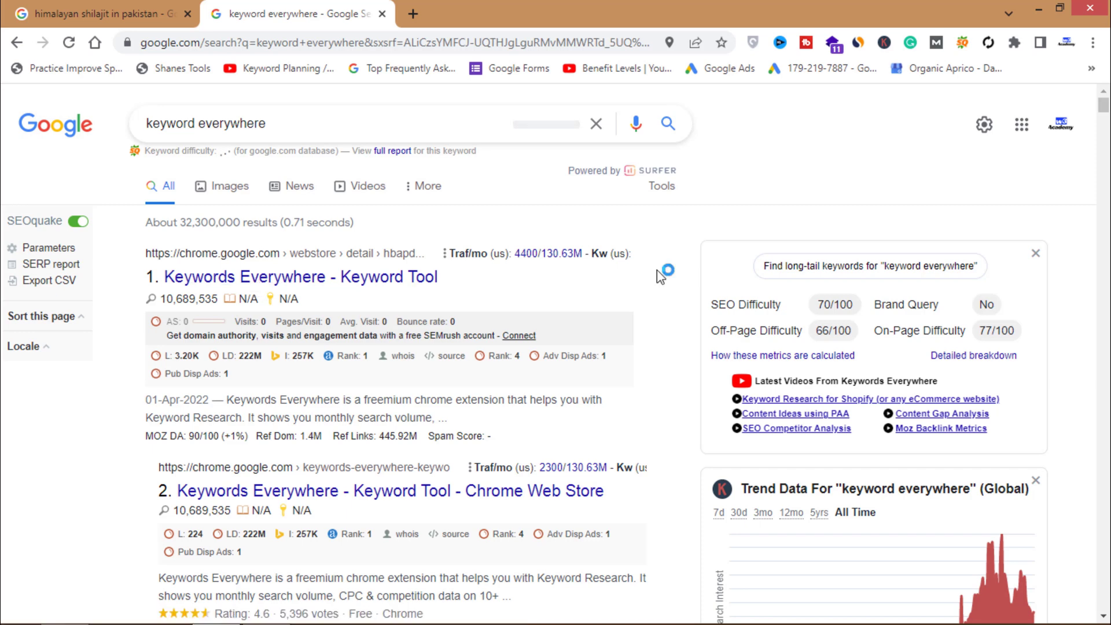
Step: Load the Google home page in another new tab
left_click(414, 11)
type("googl")
key("Return")
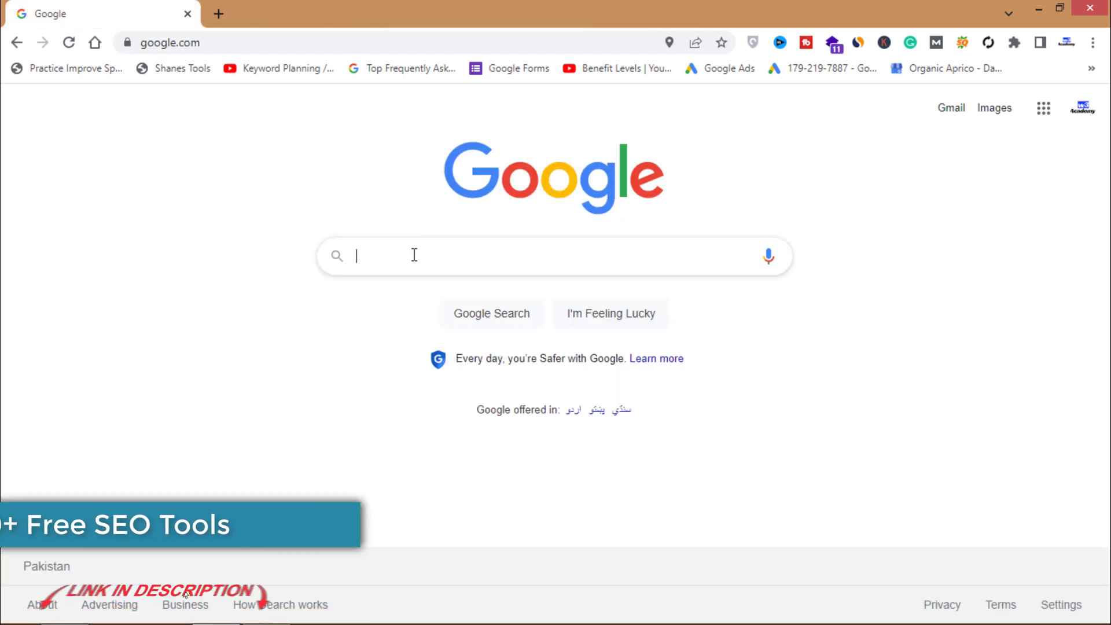
Step: Search for 'email marketing' and bring up its autocomplete suggestions
type("email marekti")
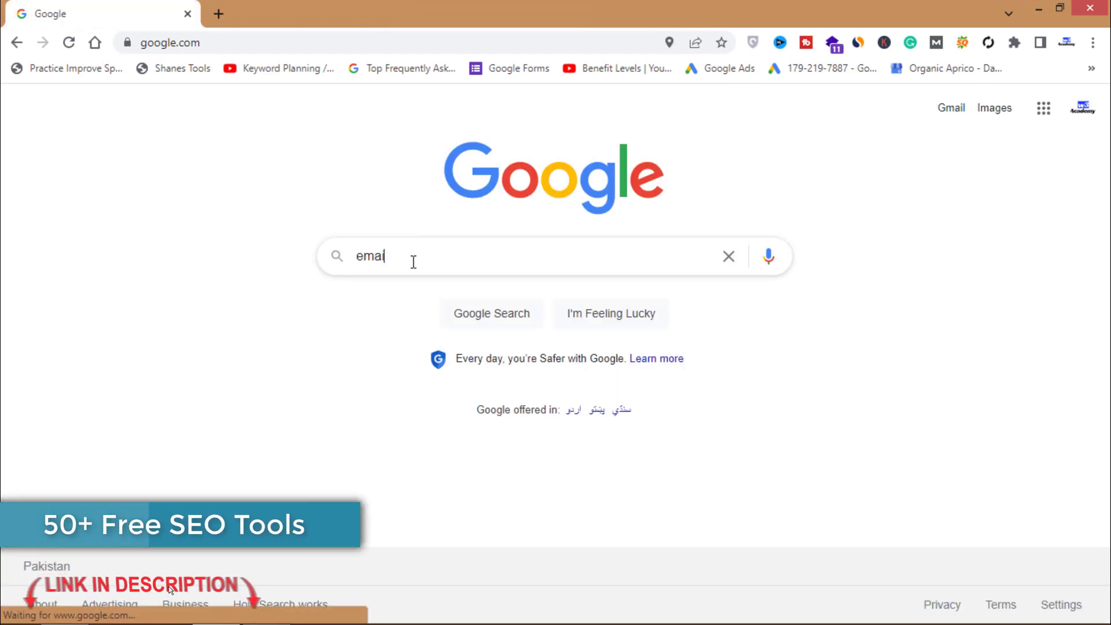
key("BackSpace")
key("BackSpace")
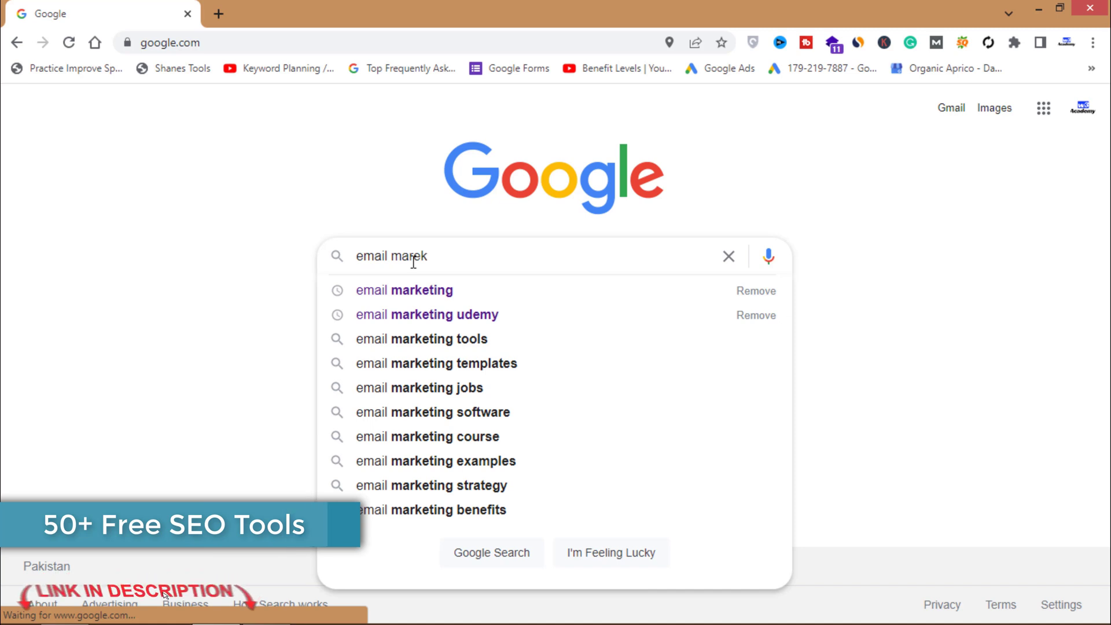
left_click(382, 293)
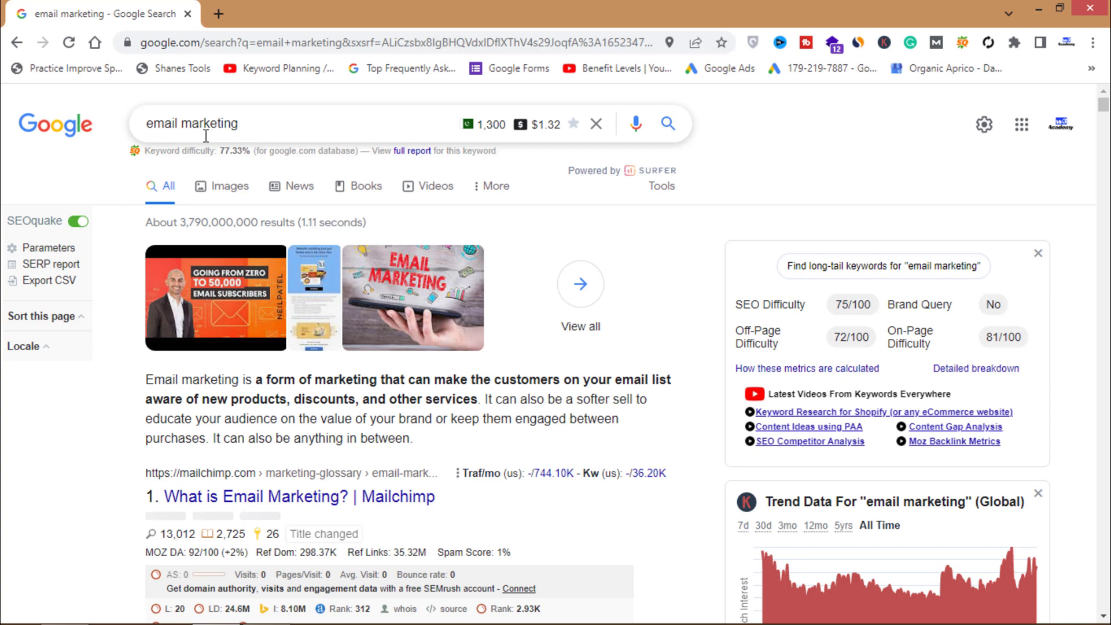
left_click(252, 124)
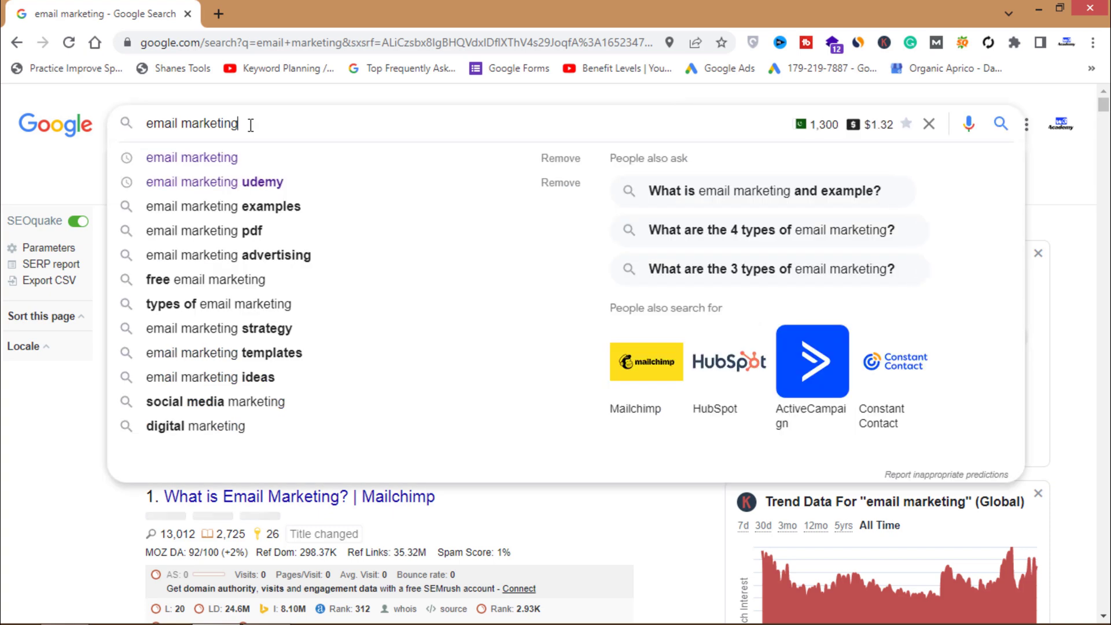
type("g")
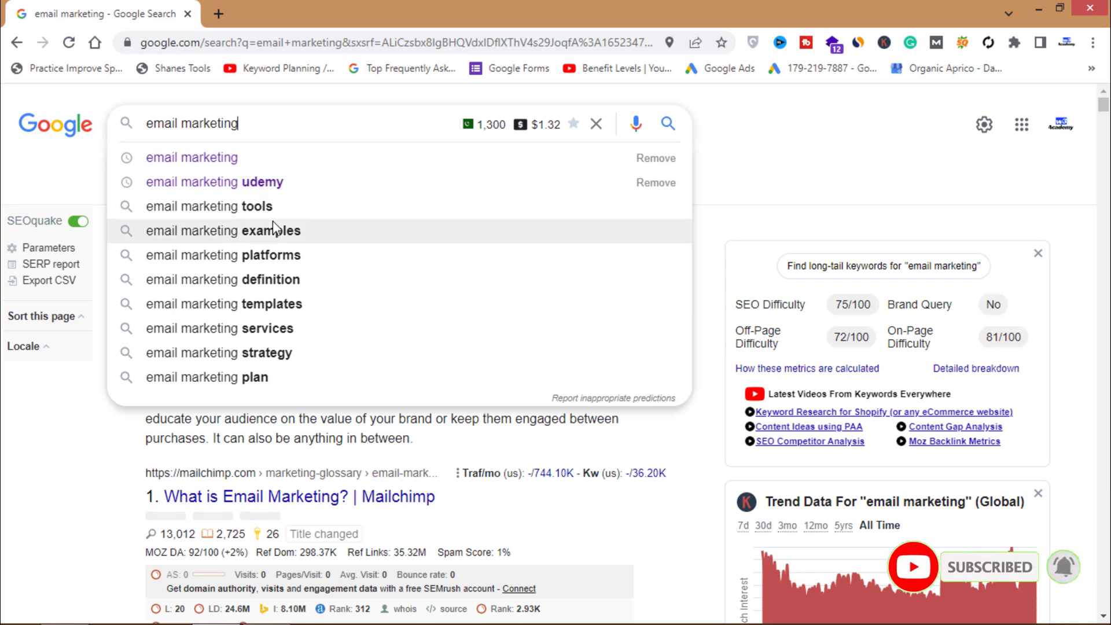
Step: Minimize Chrome and create 'New Text Document (3)' on the desktop with the default name
left_click(1039, 9)
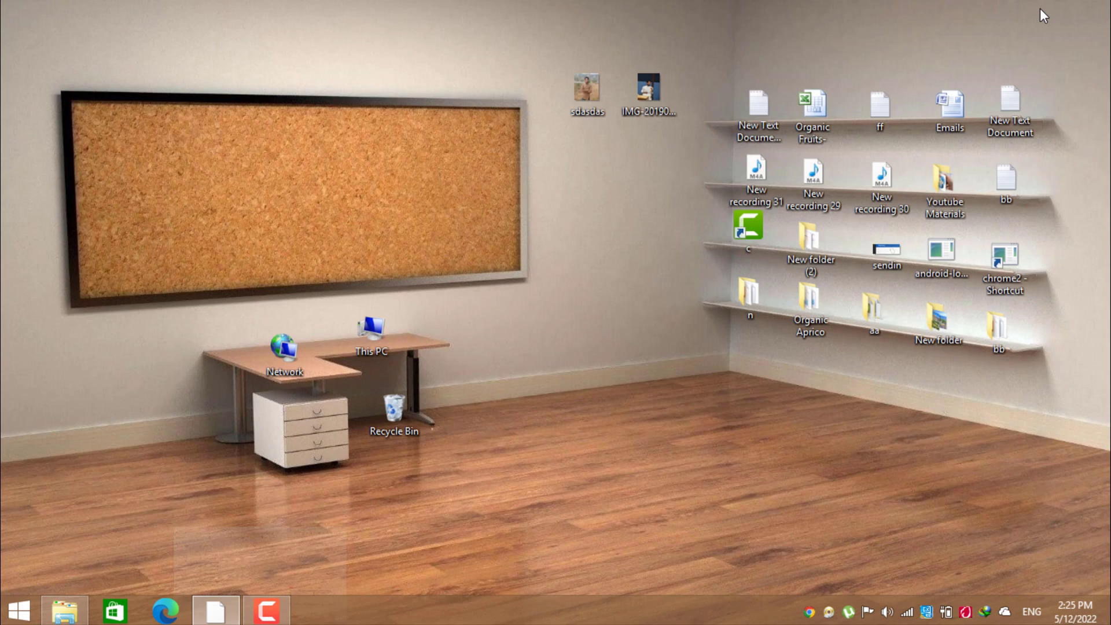
right_click(501, 249)
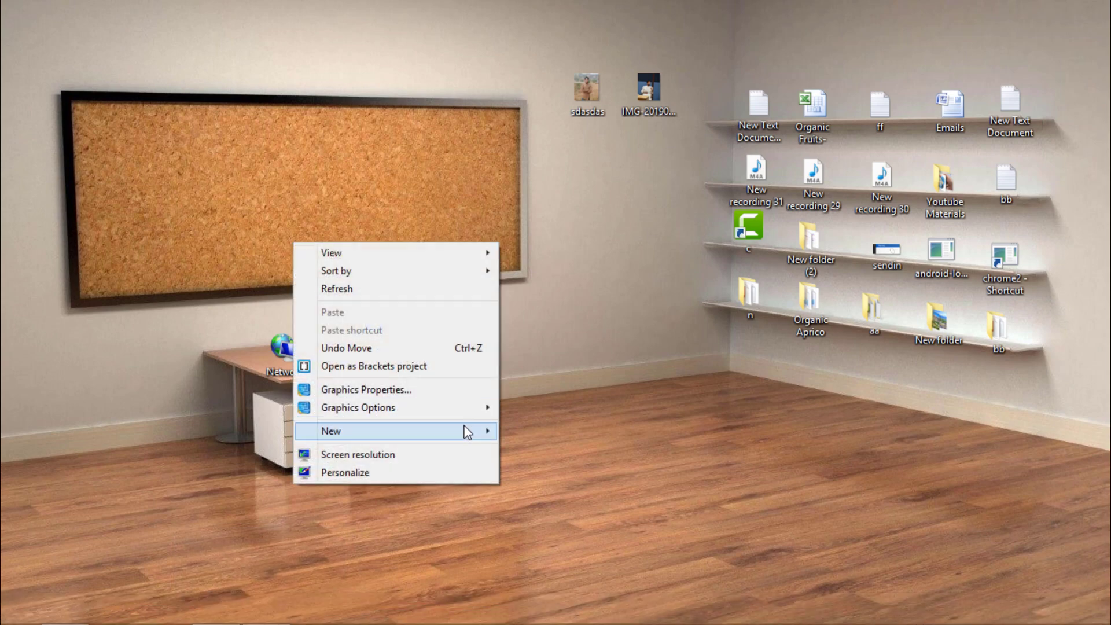
mouse_move(468, 431)
left_click(162, 398)
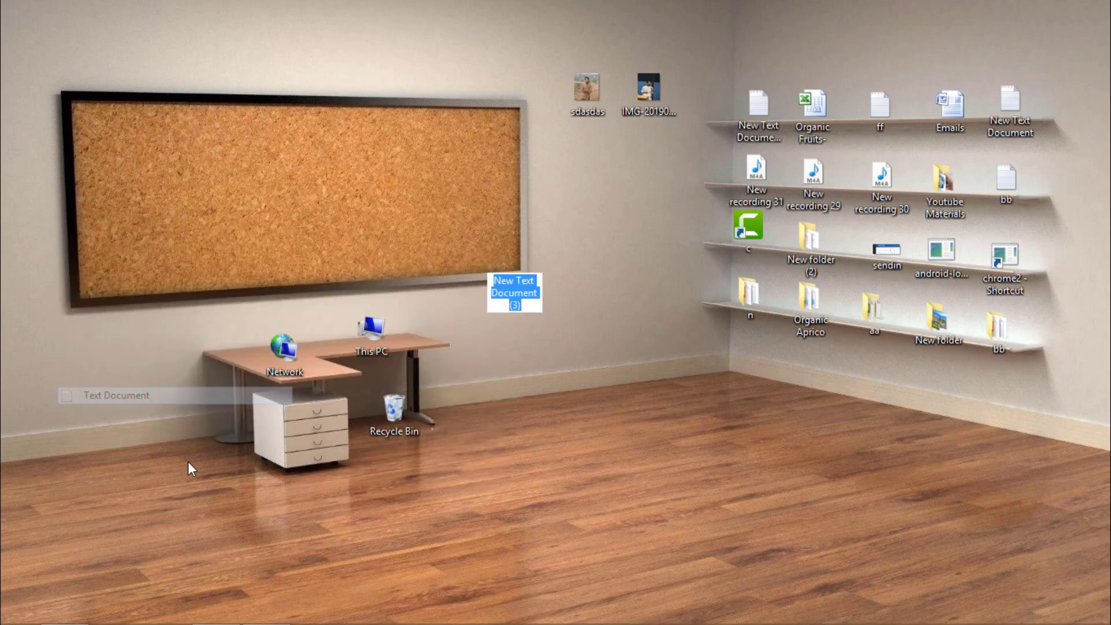
key("Return")
key("Return")
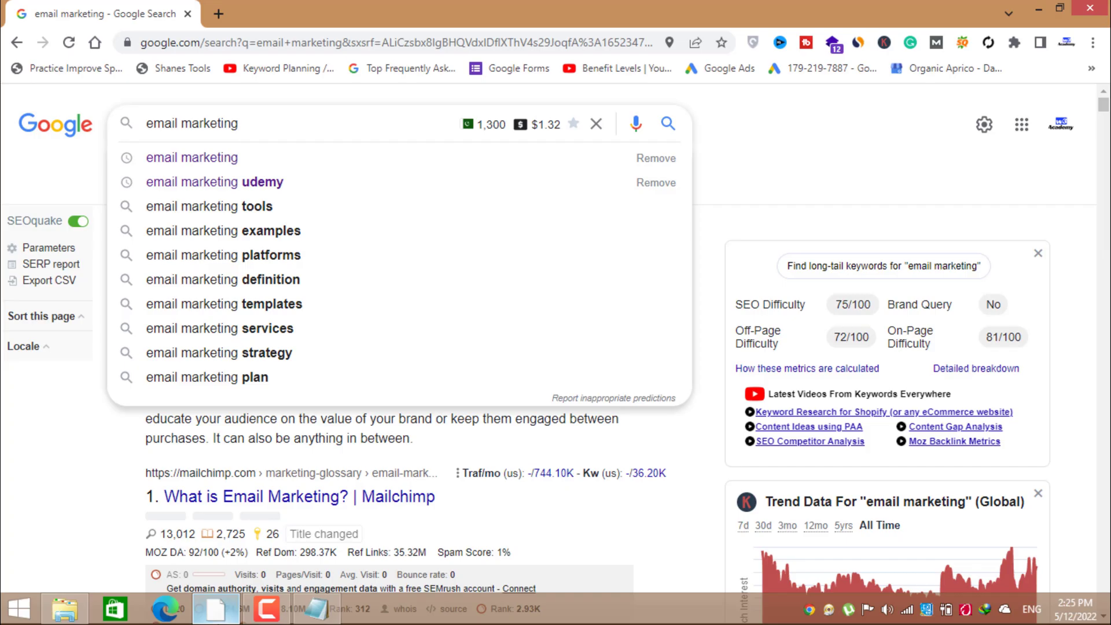
Step: Copy the eight 'email marketing' related searches and paste them into Notepad
left_click(328, 613)
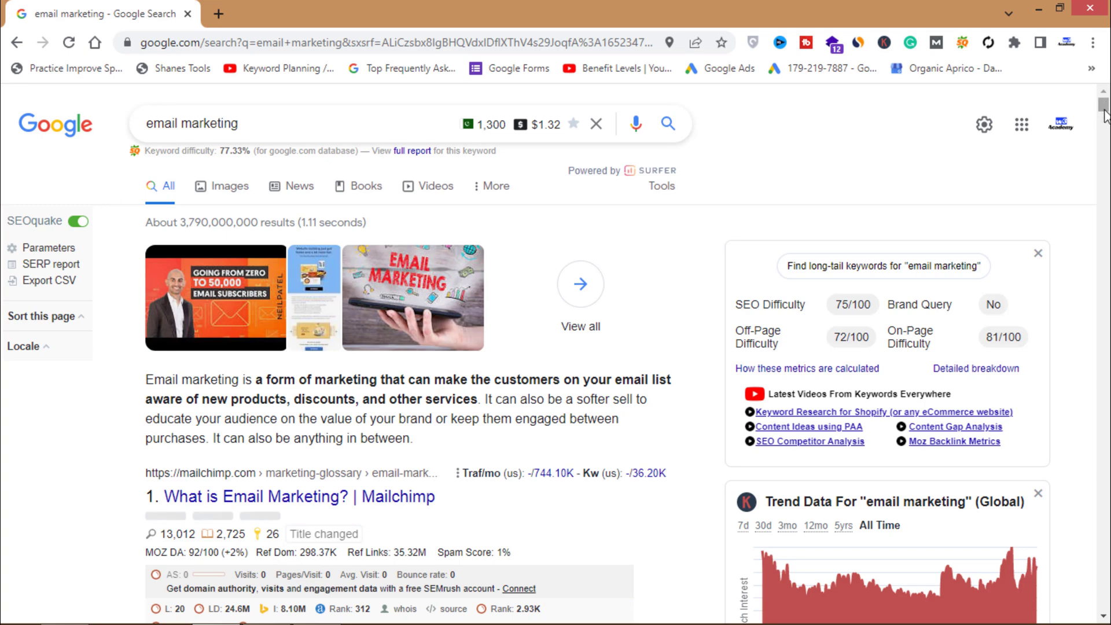
left_click_drag(1105, 115, 1097, 610)
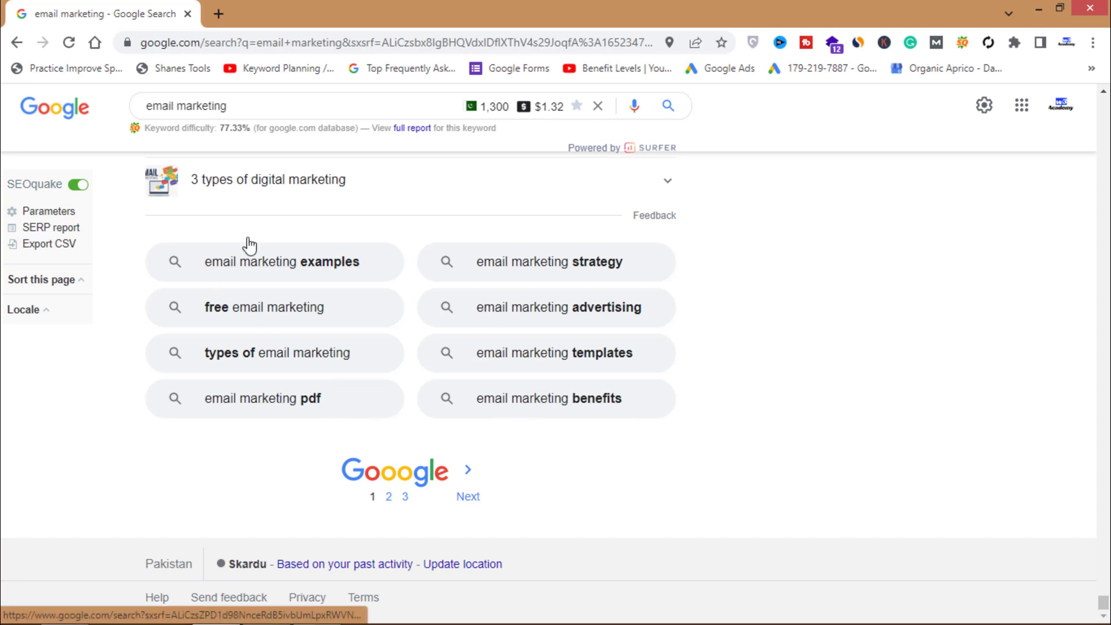
left_click_drag(179, 241, 645, 395)
key("ctrl+c")
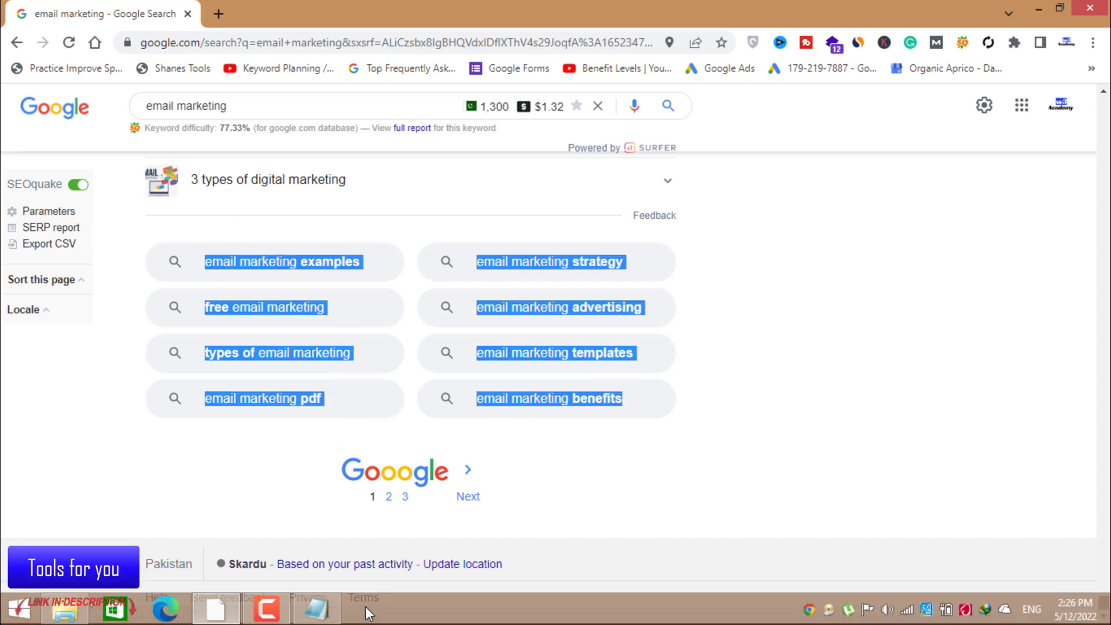
left_click(316, 608)
key("ctrl+v")
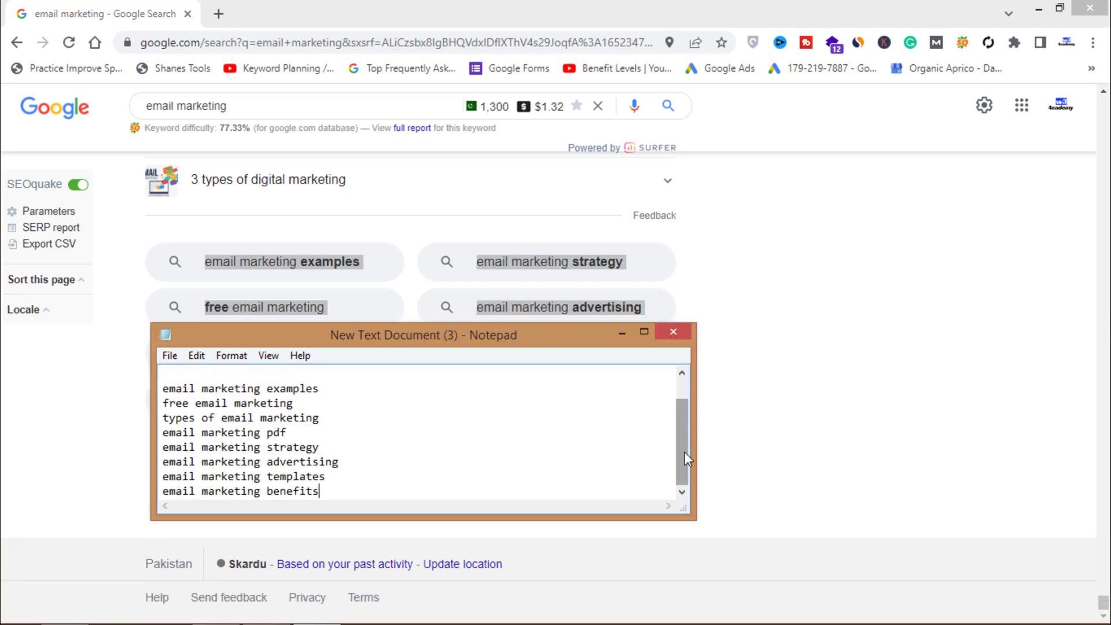
Step: Delete the blank third line in Notepad, then search Google for 'free email marketing'
left_click_drag(685, 452, 685, 383)
left_click(169, 405)
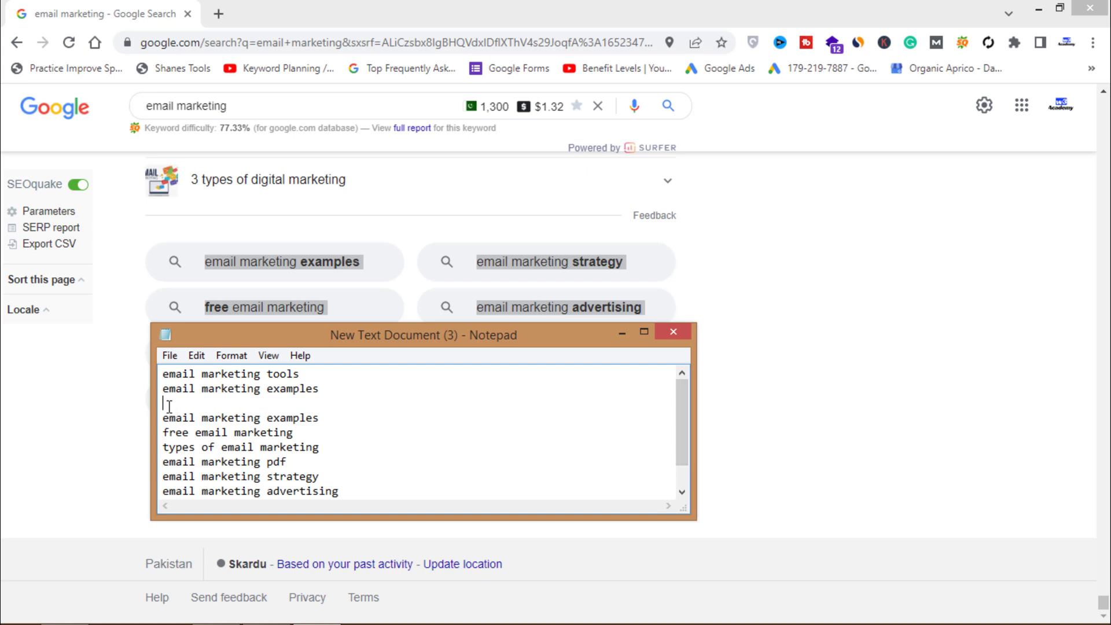
key("BackSpace")
left_click(1025, 499)
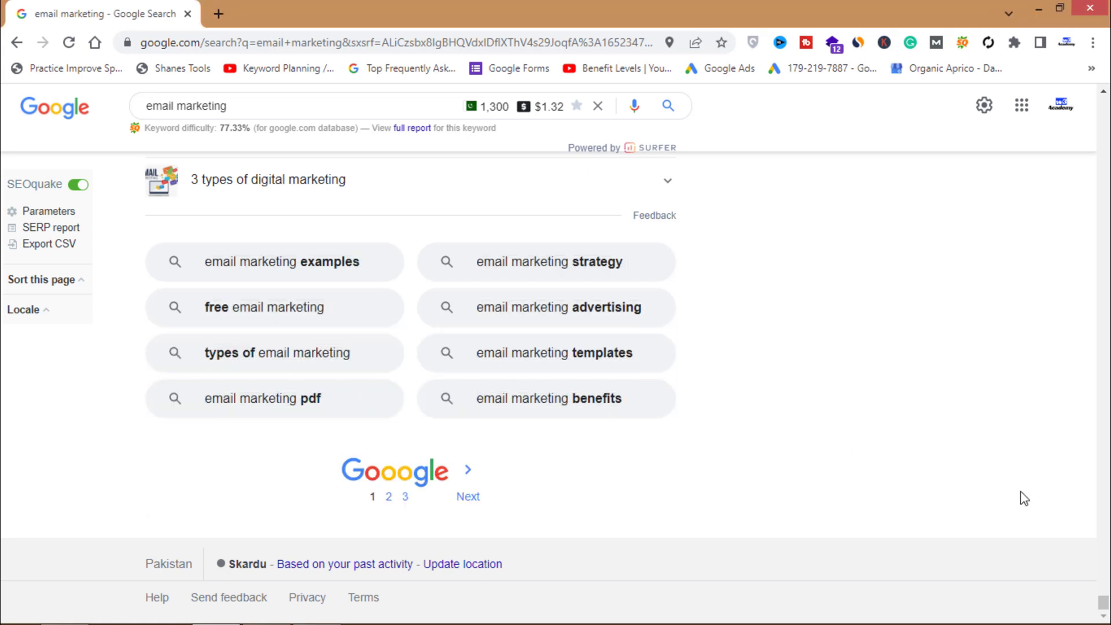
left_click(281, 313)
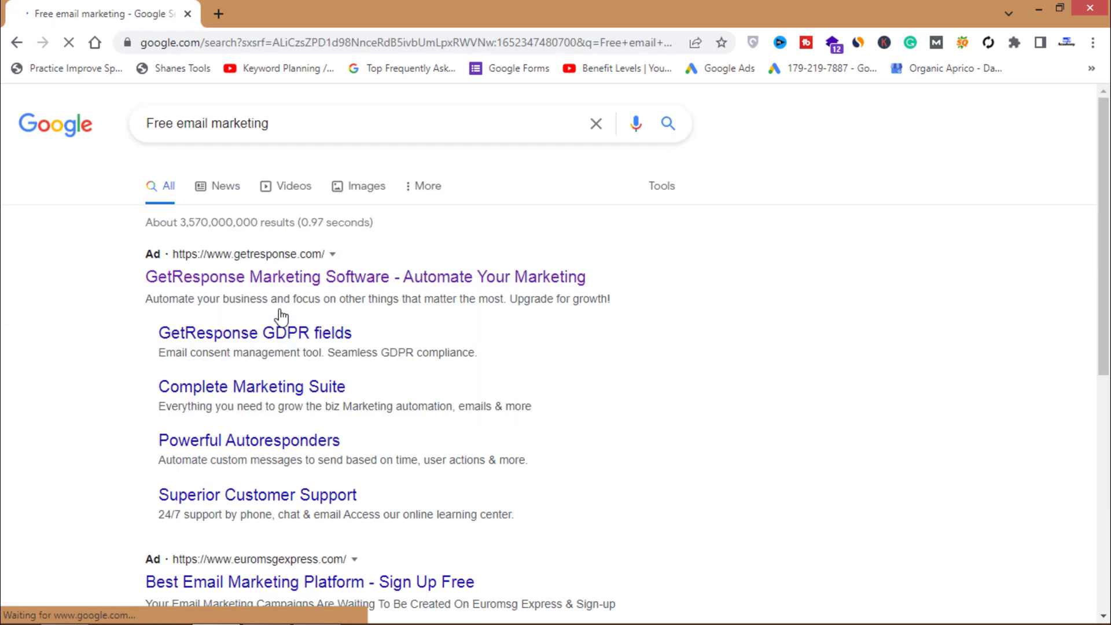
Step: Append the eight 'free email marketing' related searches on a new line in Notepad
left_click_drag(1106, 118, 1103, 576)
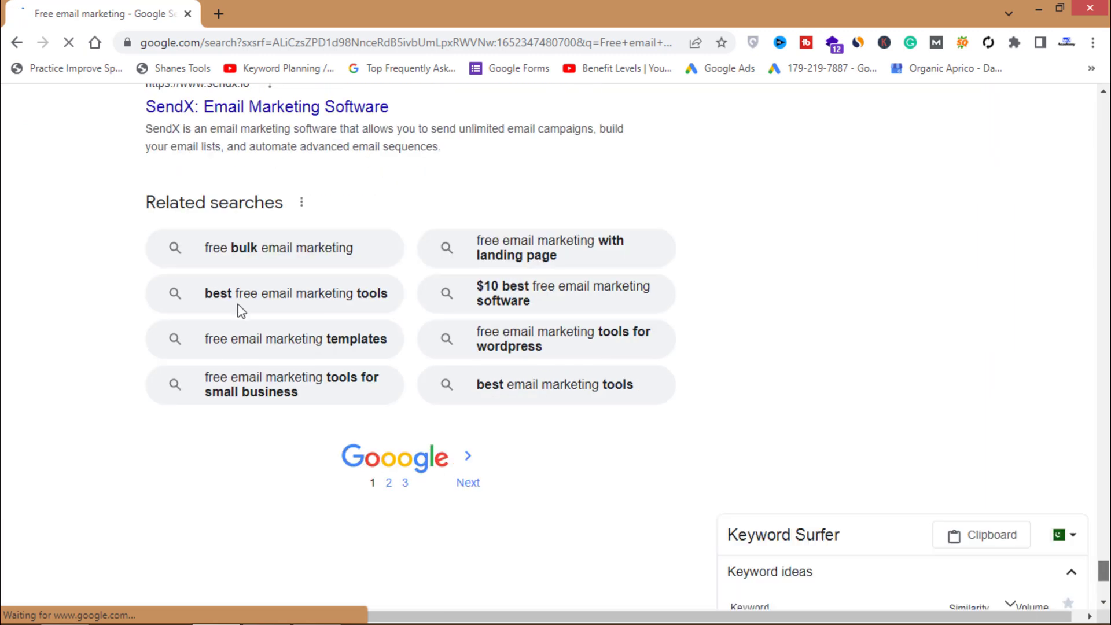
left_click(191, 238)
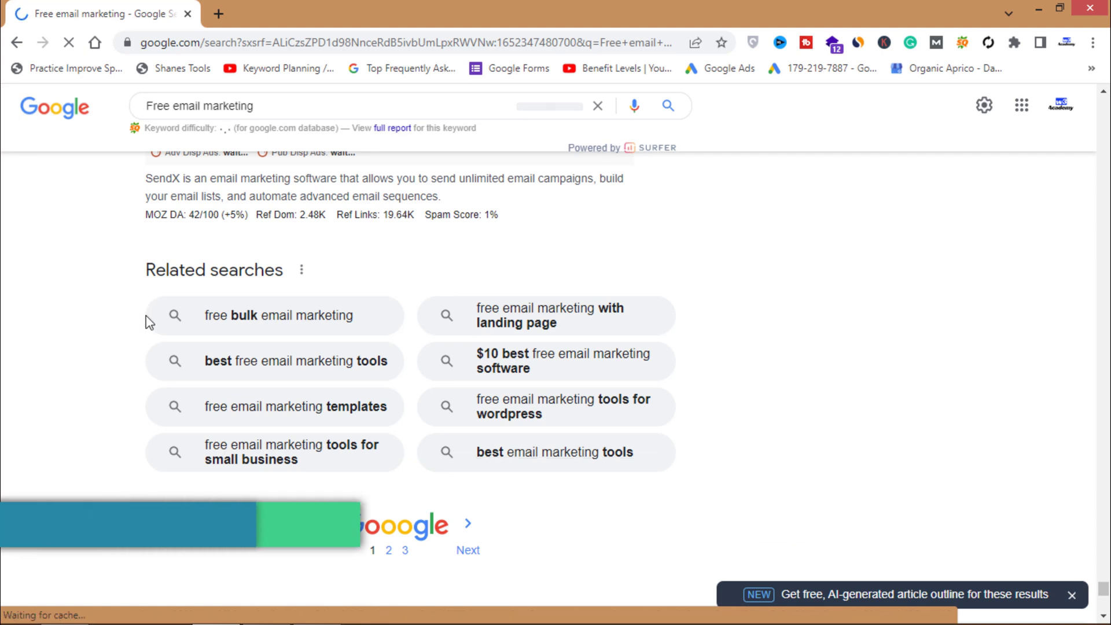
left_click_drag(204, 315, 656, 470)
key("ctrl+c")
left_click(317, 617)
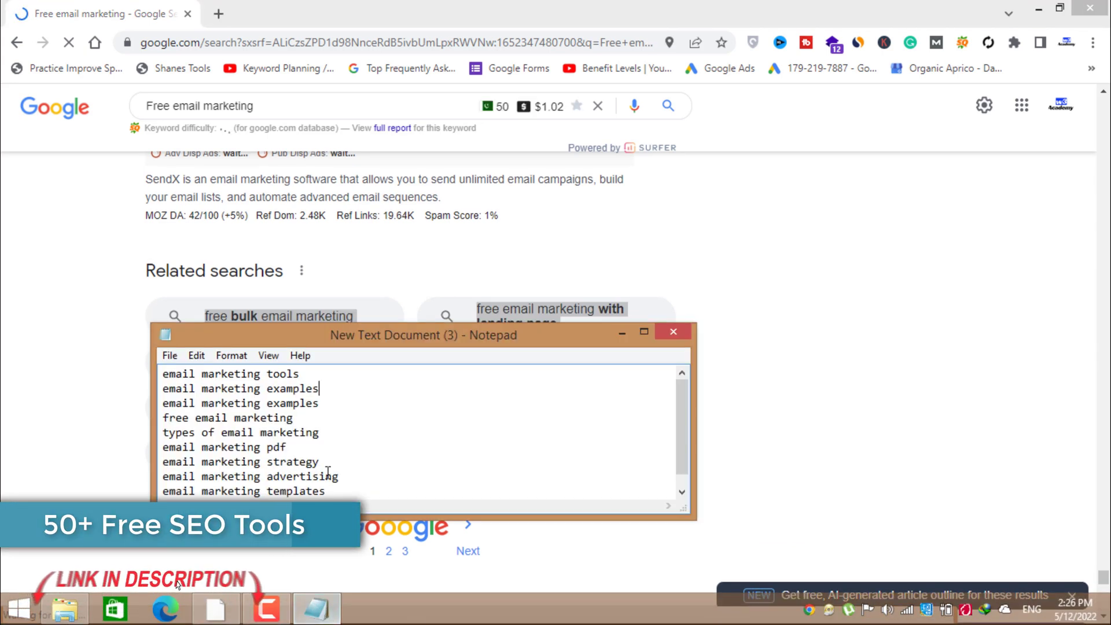
key("Return")
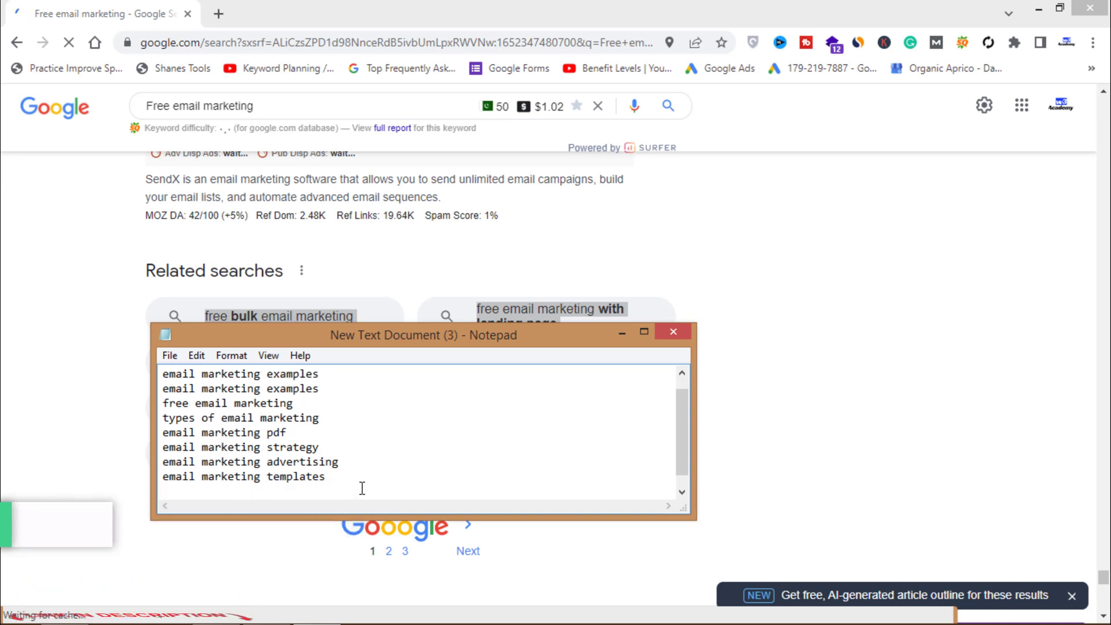
key("ctrl+v")
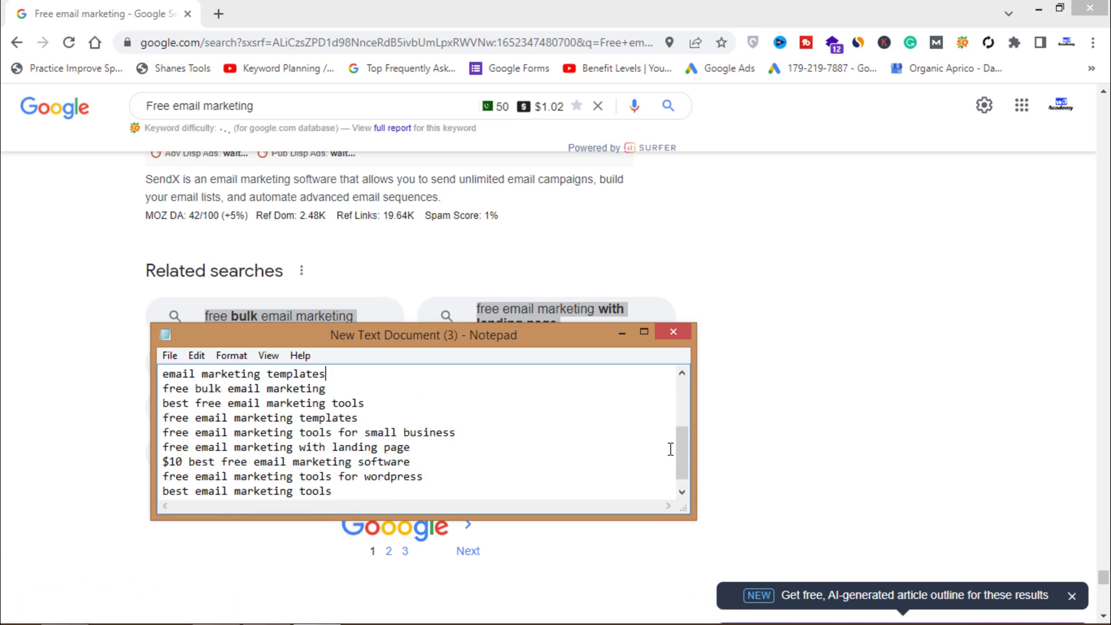
left_click_drag(680, 466, 684, 369)
left_click(622, 333)
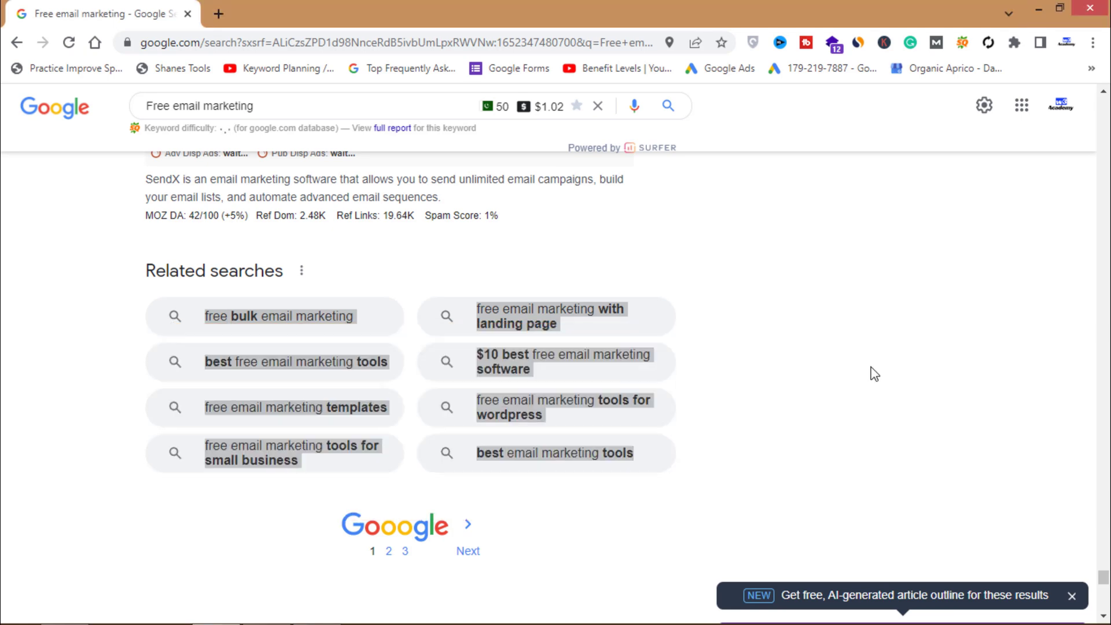
left_click_drag(1105, 583, 1108, 233)
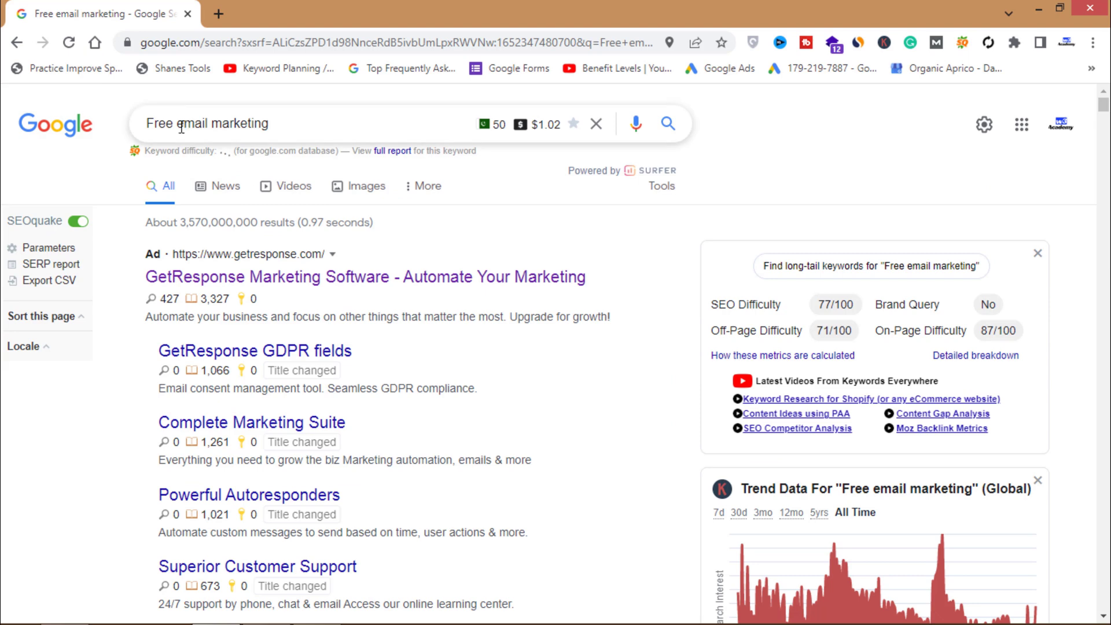
Step: Remove 'Free' from the query and rerun the 'email marketing' search
key("BackSpace")
key("Return")
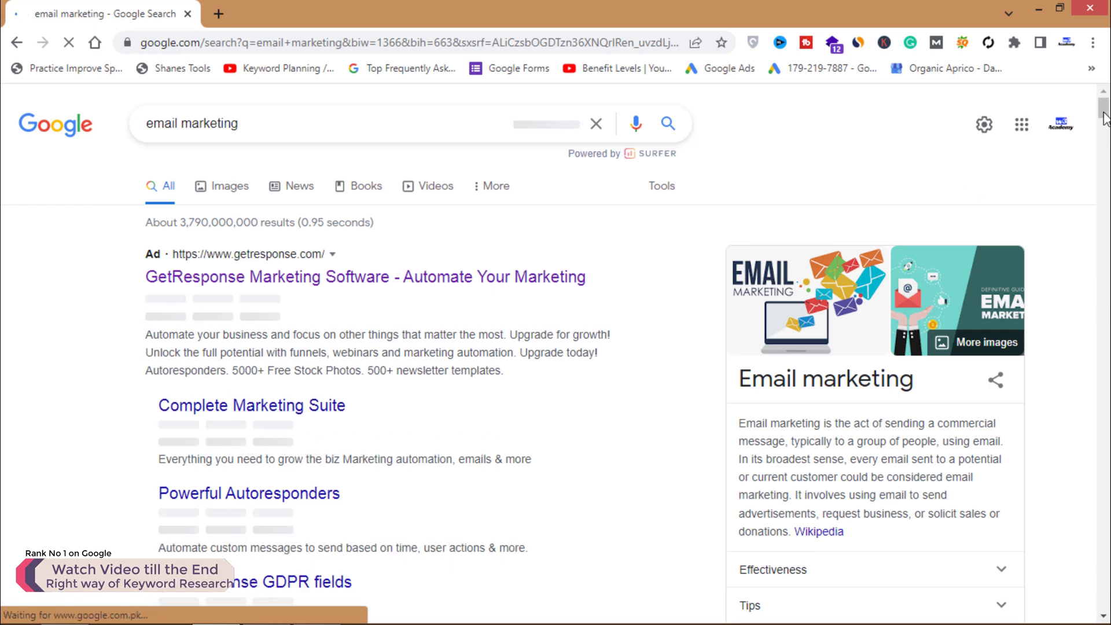
left_click_drag(1104, 116, 1104, 139)
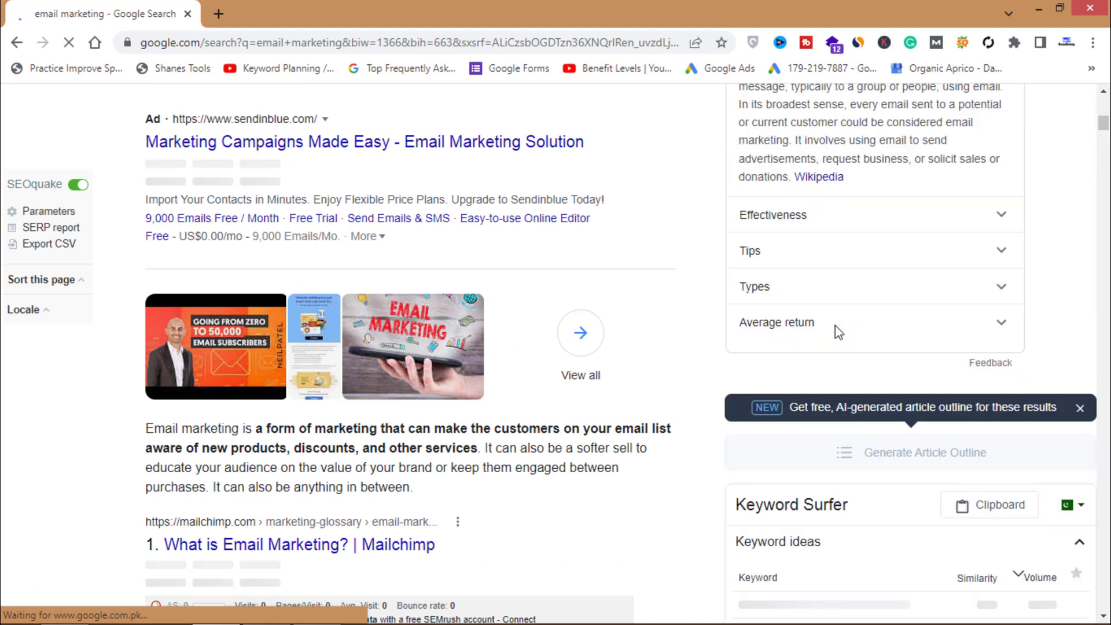
left_click_drag(1104, 124, 1105, 145)
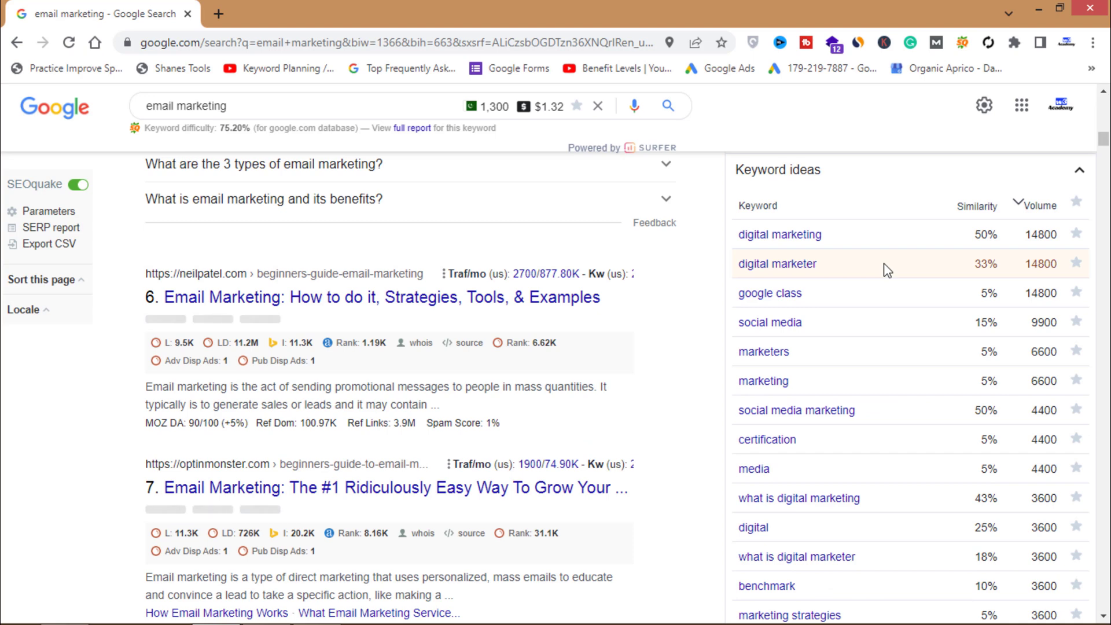
Step: Keep 20 Keyword Surfer ideas per page and show ideas 21–40 of 60
left_click(782, 264)
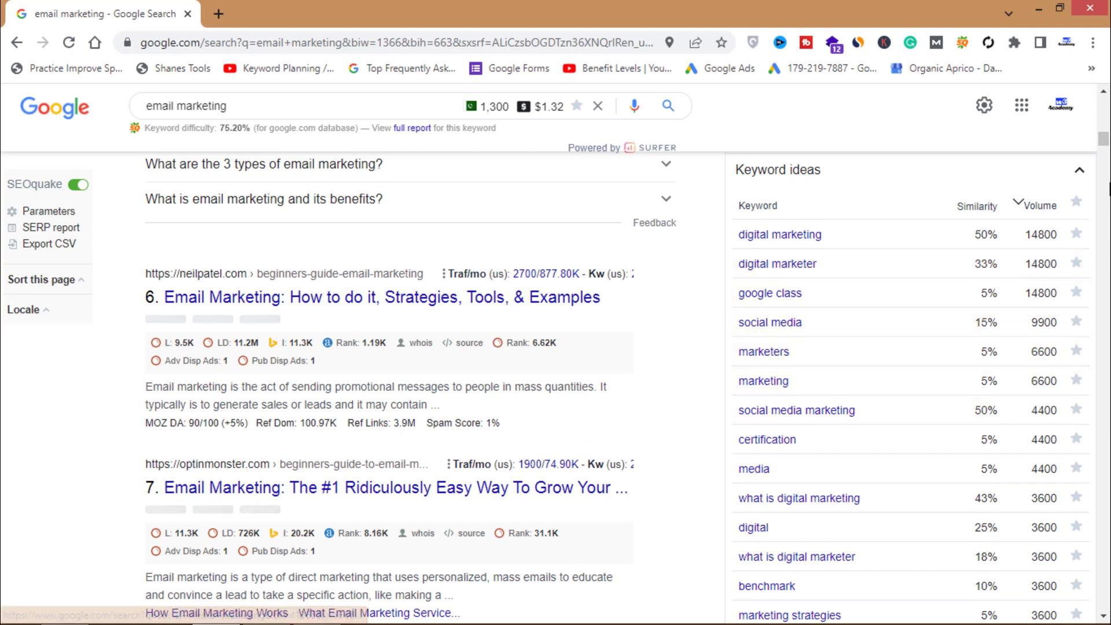
scroll(1108, 173, "down", 6)
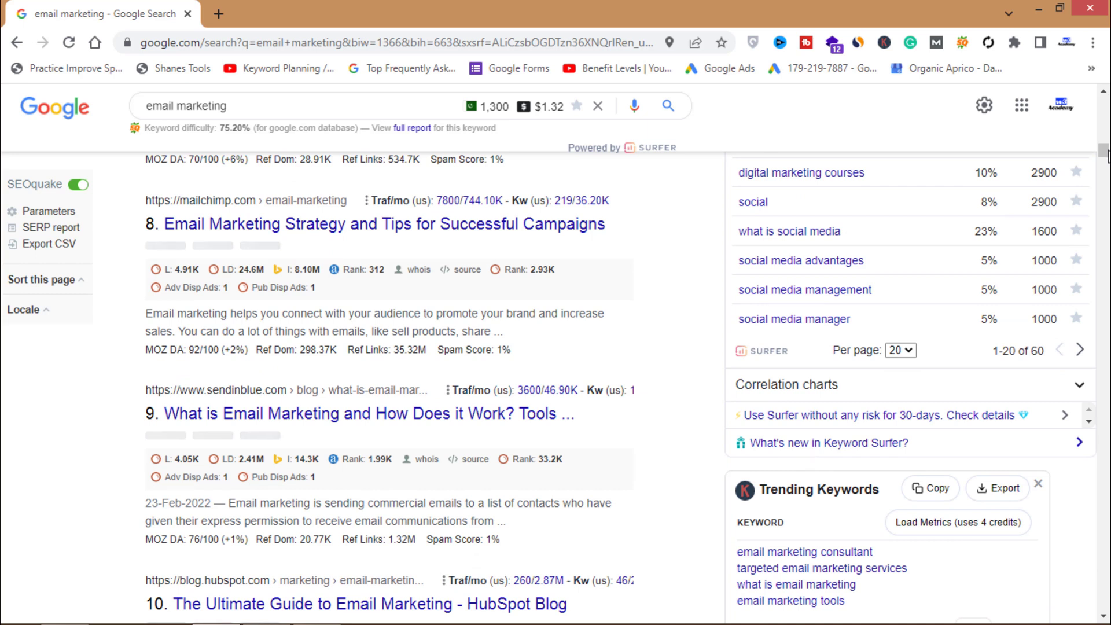
left_click(902, 351)
left_click(1083, 351)
left_click(1081, 352)
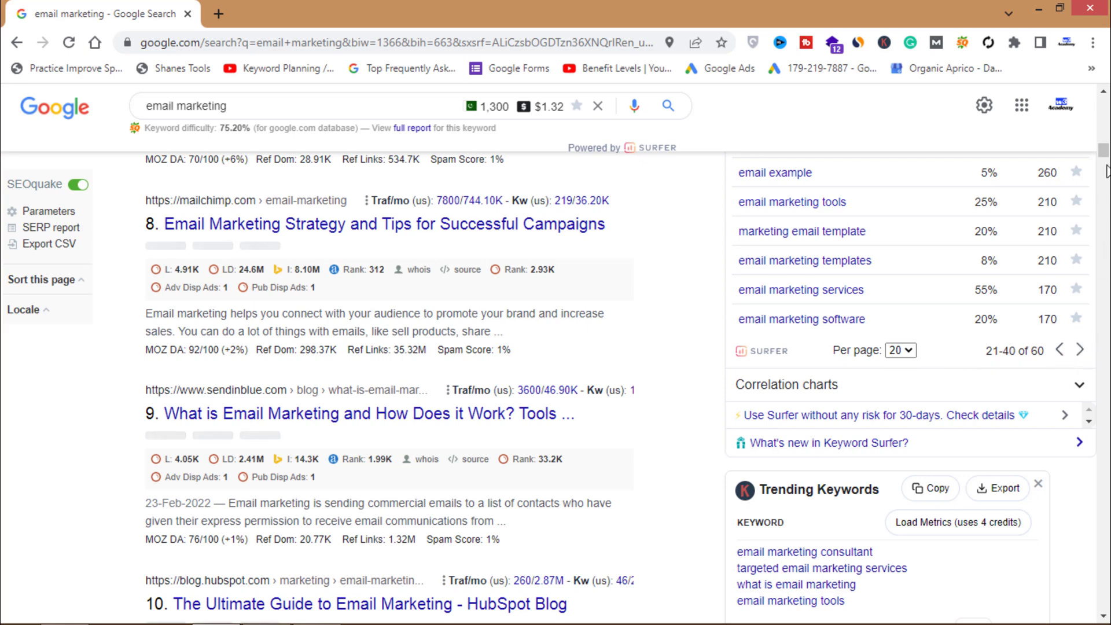
left_click_drag(1103, 155, 1105, 141)
scroll(1105, 146, "down", 1)
Step: Star e marketing, what is email marketing, tools, template, services and software ideas
mouse_move(976, 318)
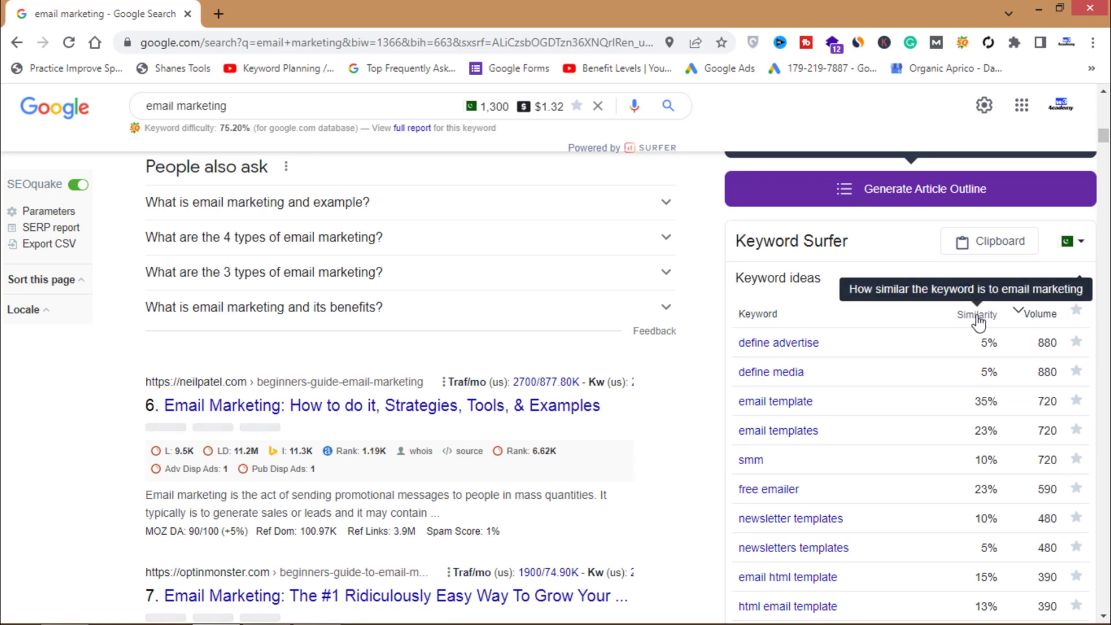
mouse_move(1046, 326)
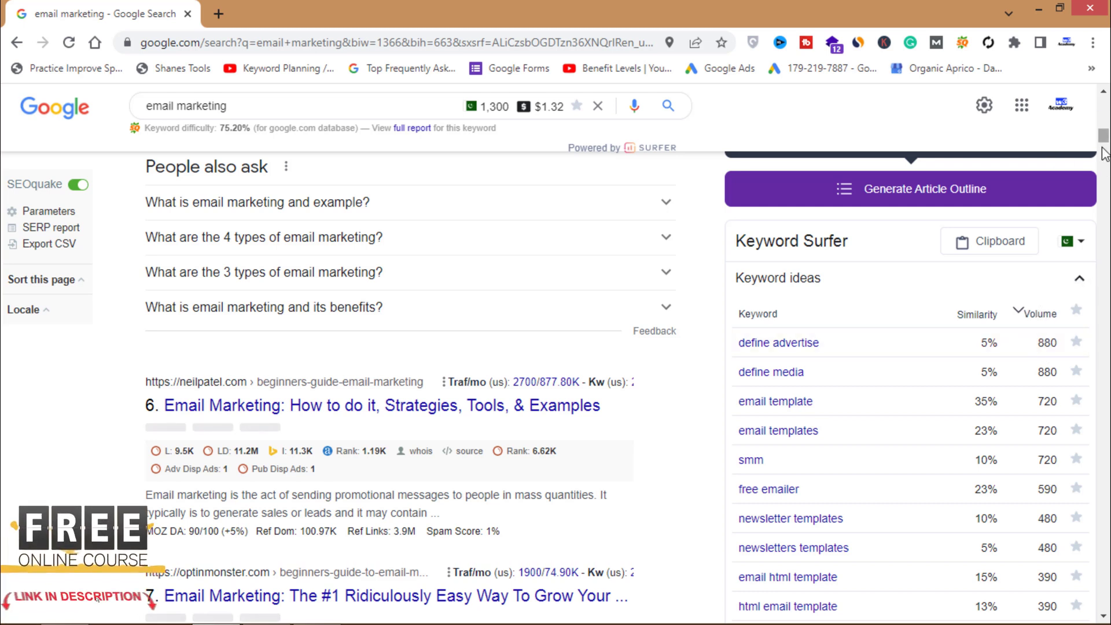
scroll(1103, 154, "down", 1)
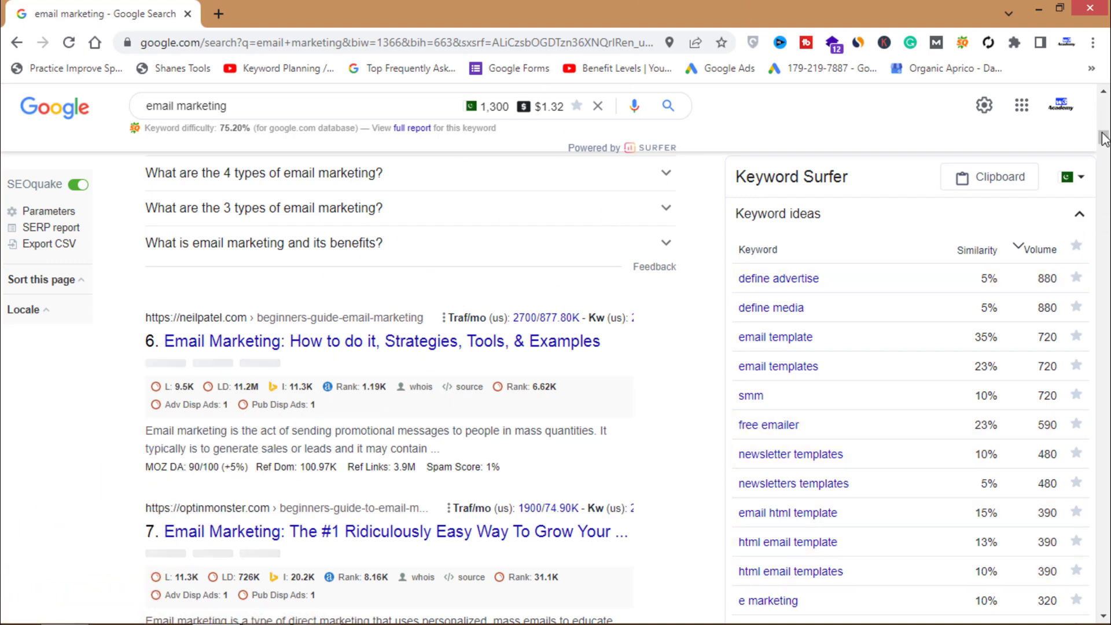
left_click_drag(1103, 139, 1106, 147)
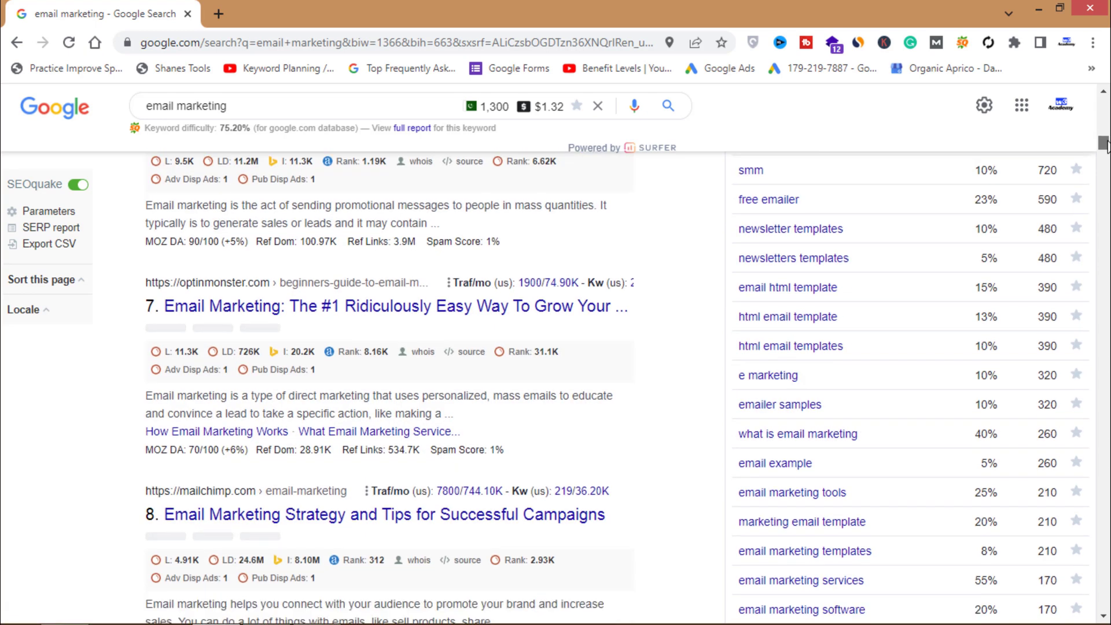
left_click(1075, 376)
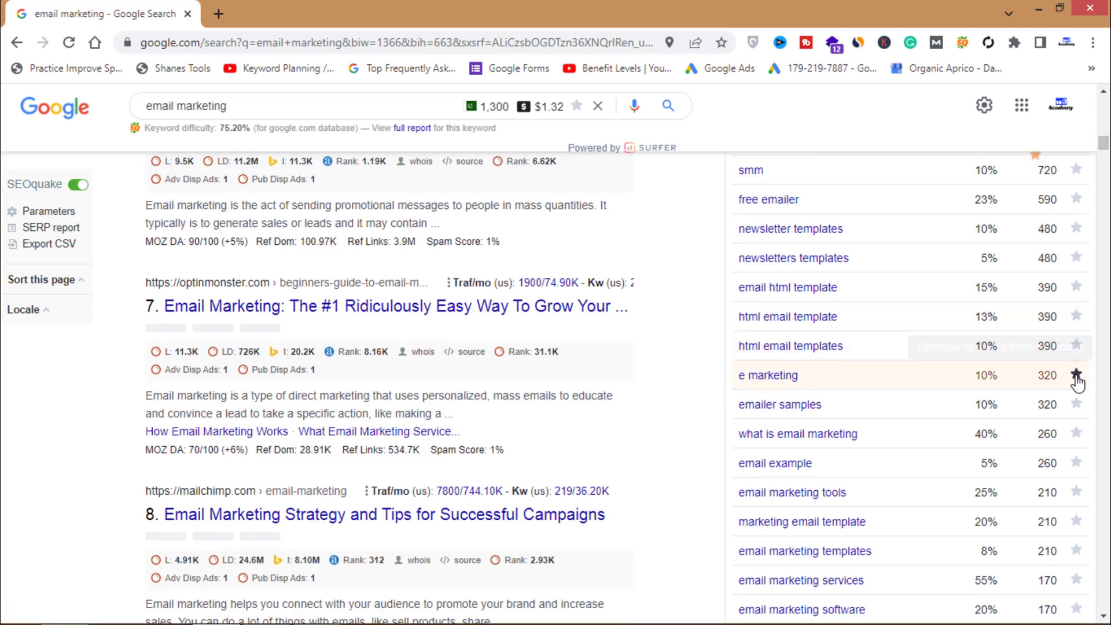
left_click(1077, 435)
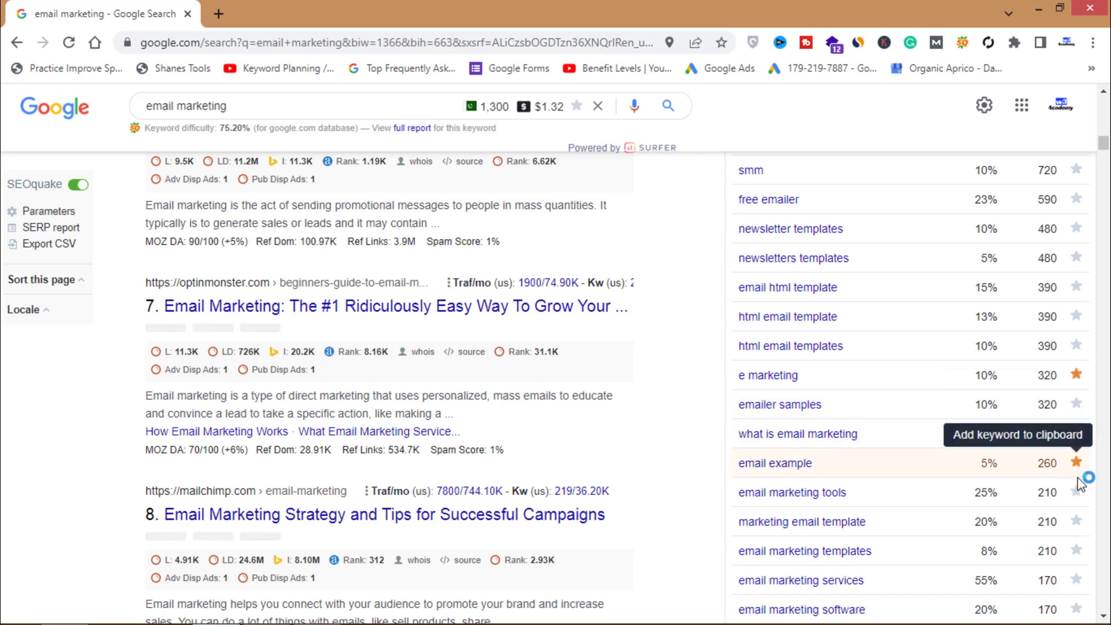
left_click(1076, 521)
left_click(1076, 550)
left_click(1076, 579)
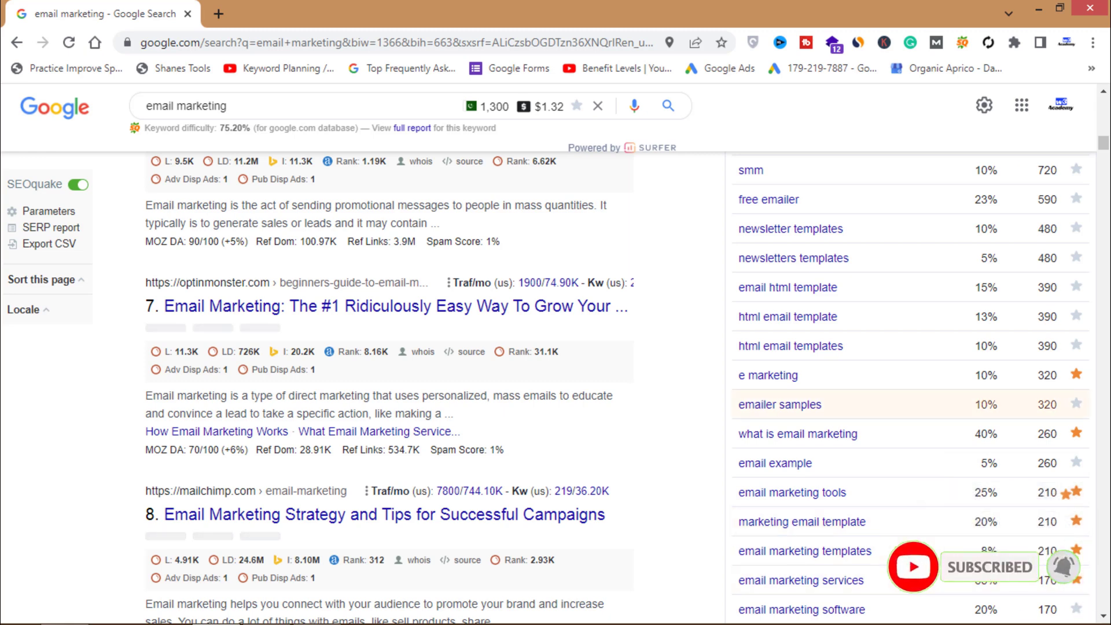
scroll(1105, 155, "down", 1)
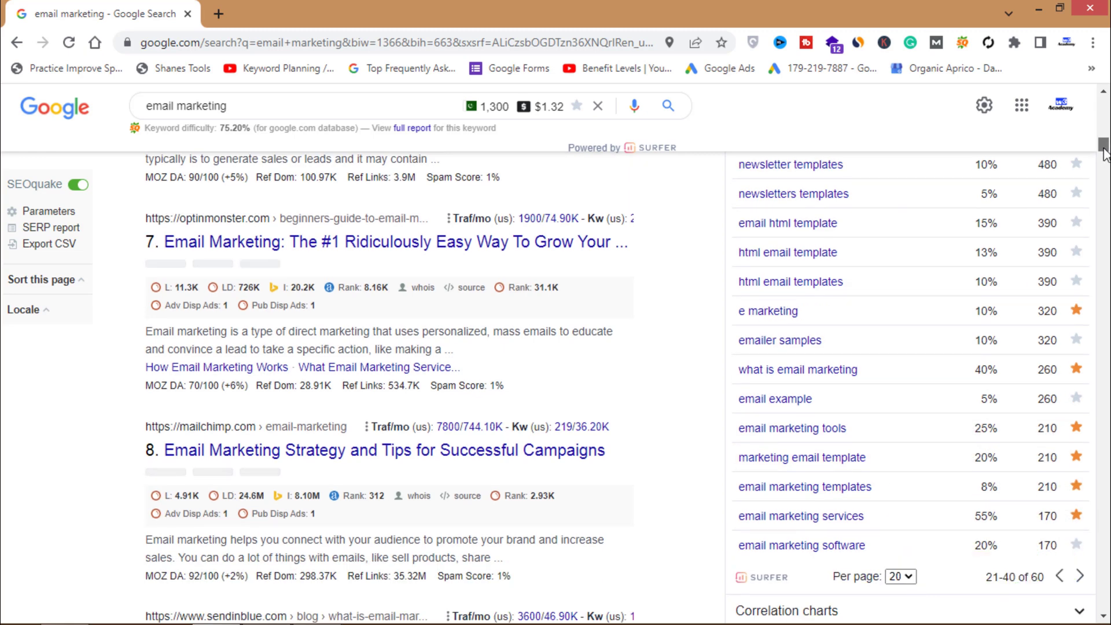
left_click(1076, 546)
left_click_drag(1104, 148, 1104, 142)
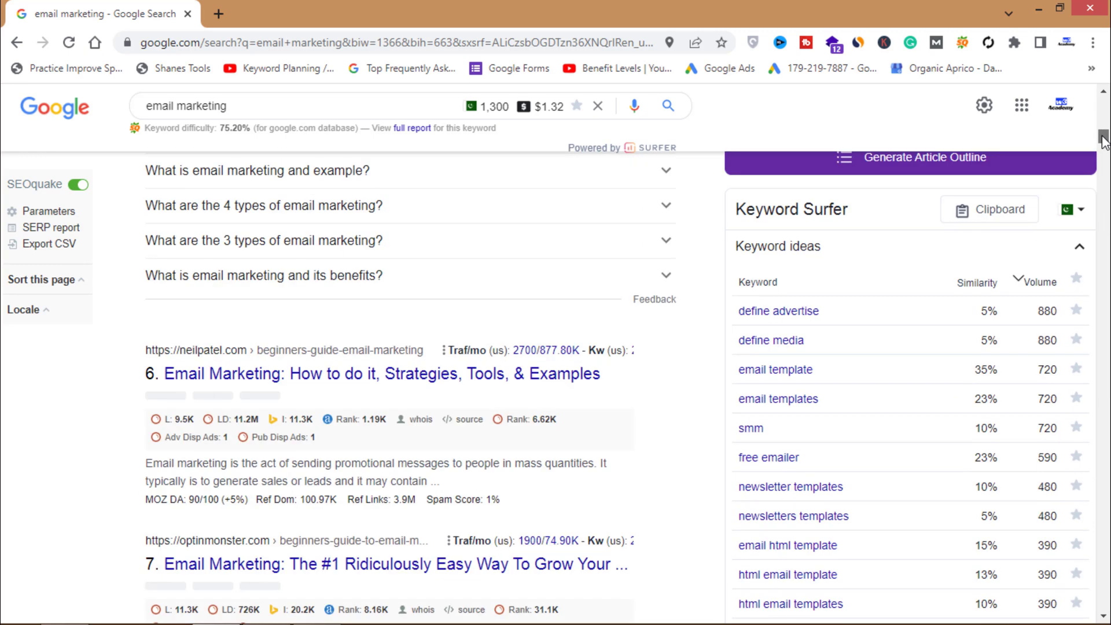
Step: Open Keyword Surfer's clipboard of seven saved keywords and export it as CSV
left_click(993, 210)
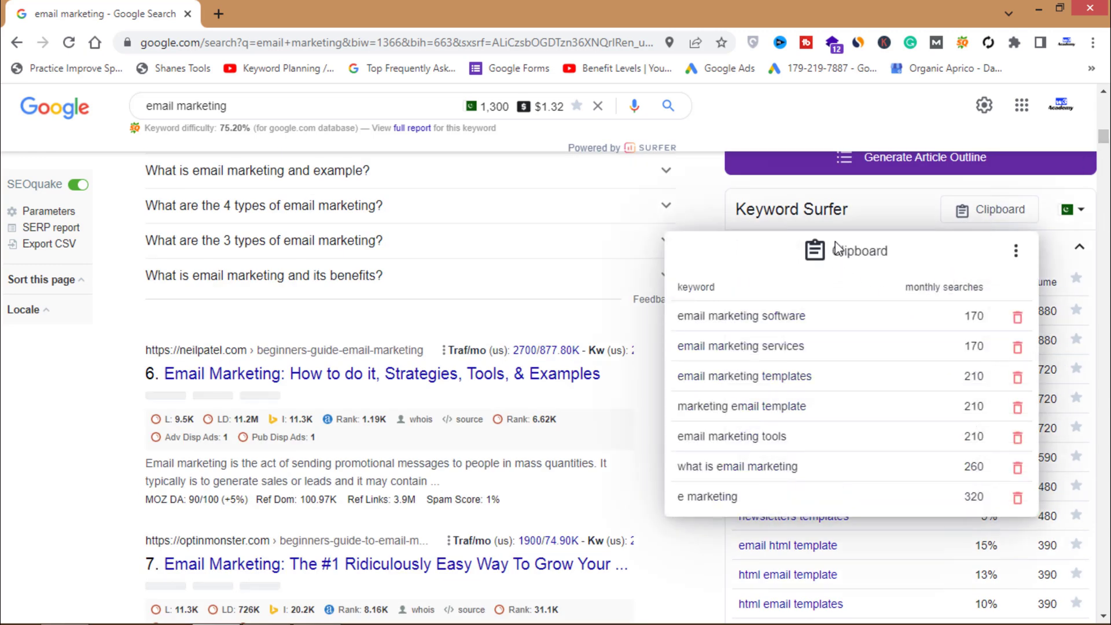
left_click(1015, 252)
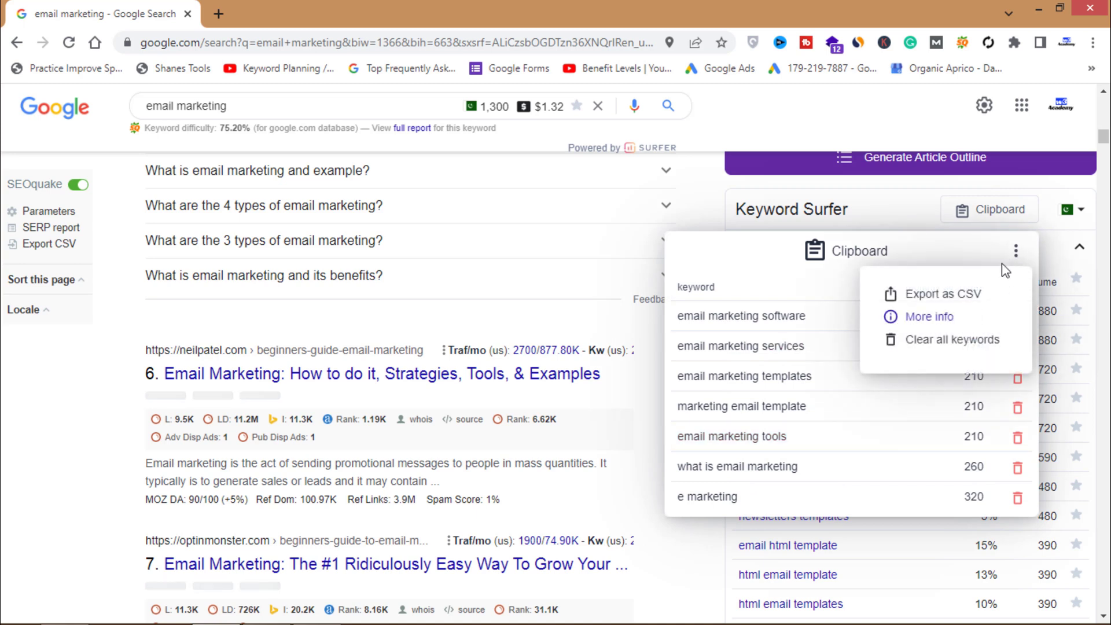
left_click(924, 300)
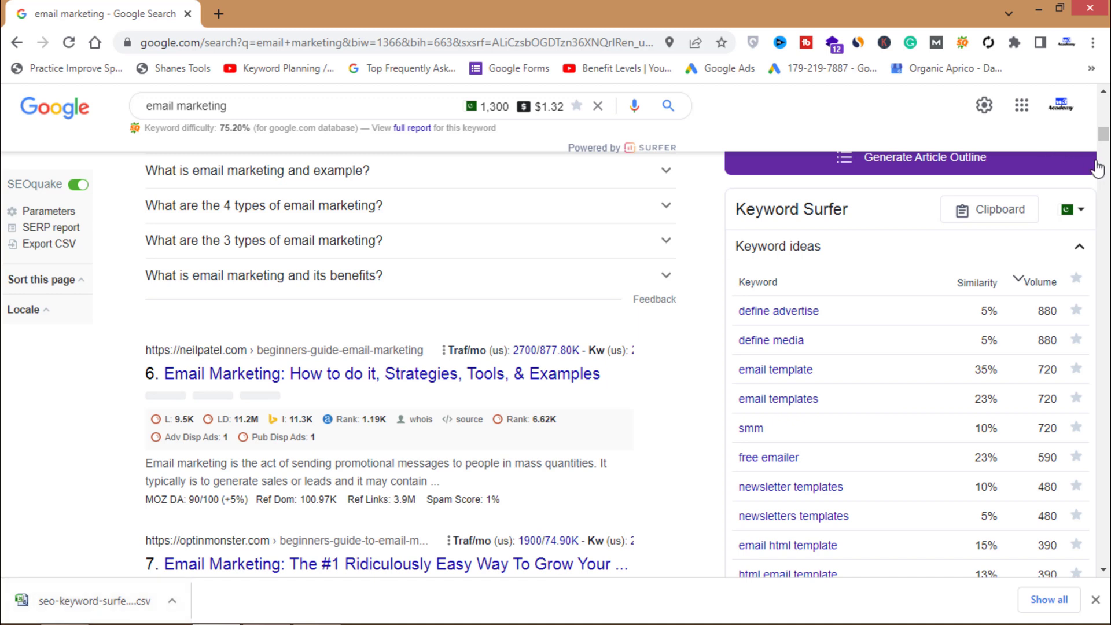
Step: Paste the Trending keywords list into the Notepad keyword notes
scroll(1104, 134, "up", 1)
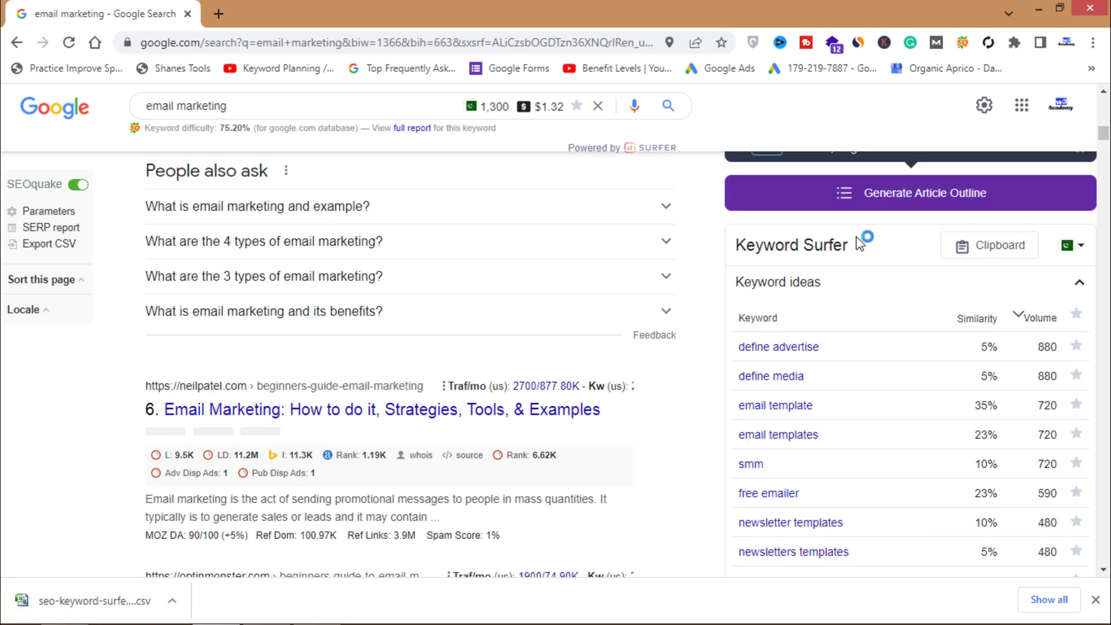
left_click_drag(1107, 134, 1107, 155)
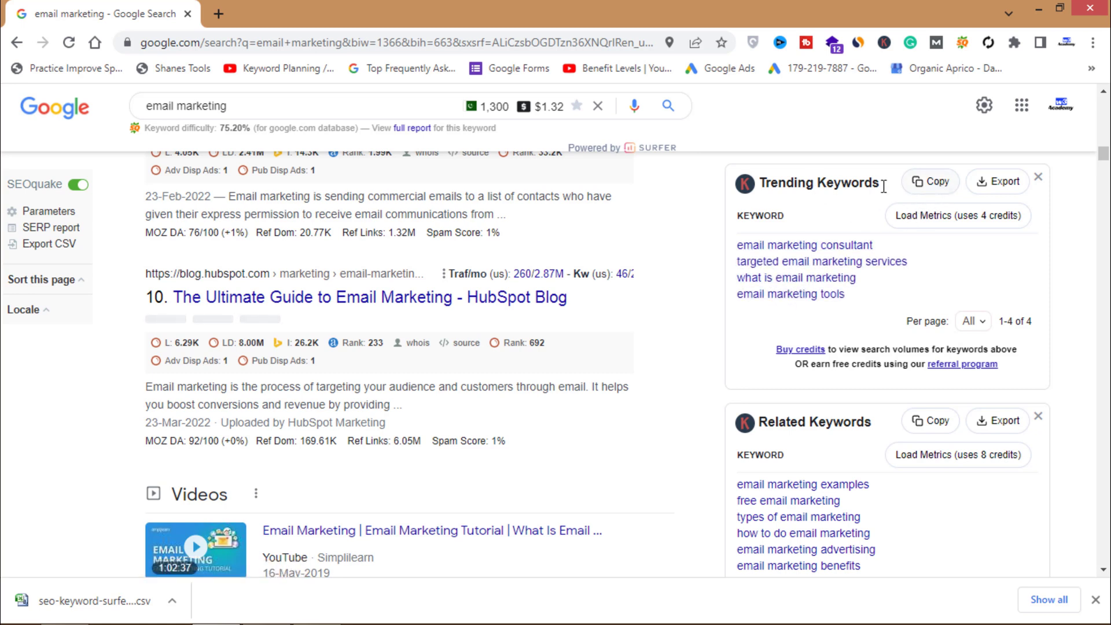
left_click(317, 612)
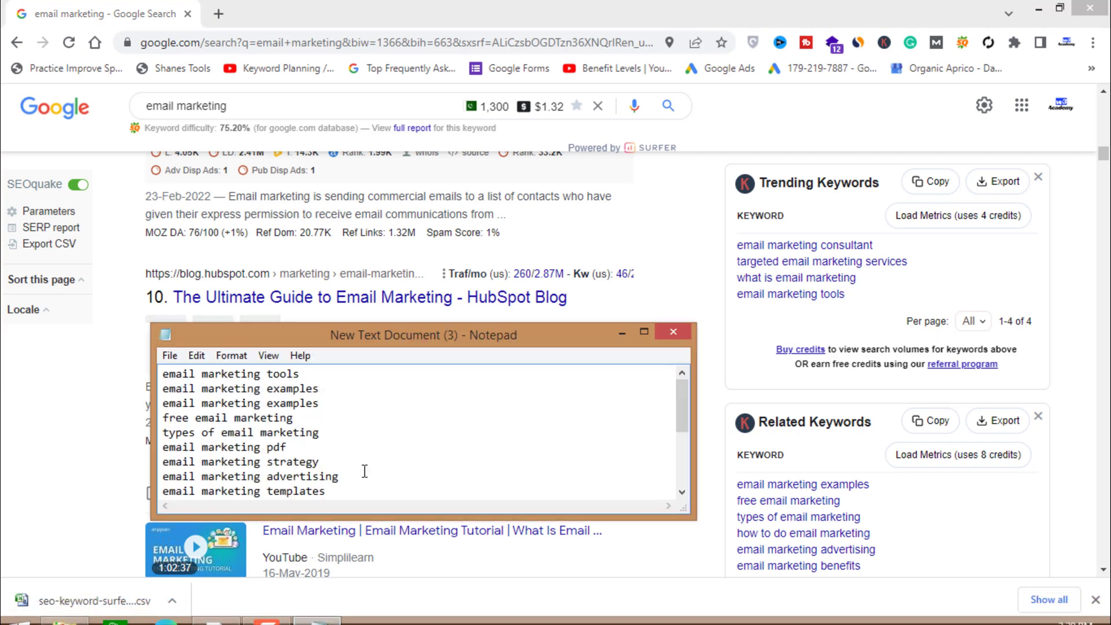
type("\"Keyword\" \"email marketing consultant\" \"targeted email marketing services\" \"what is email marketing\" \"email marketing tools\"")
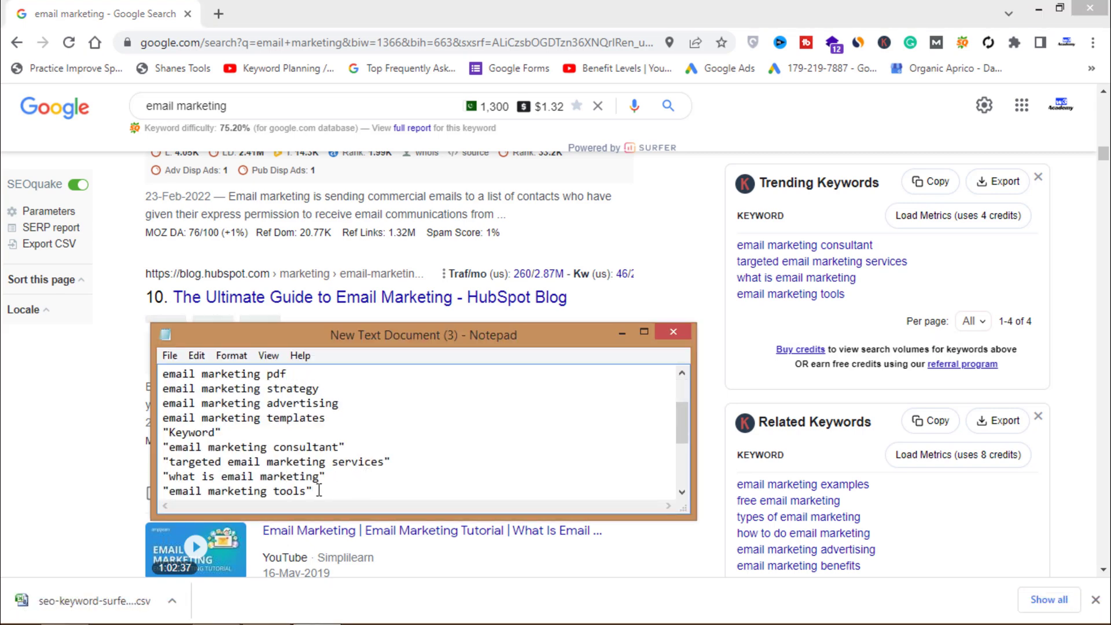
key("Return")
Step: Paste the Related Keywords list into the Notepad notes below the trending ones
left_click(719, 372)
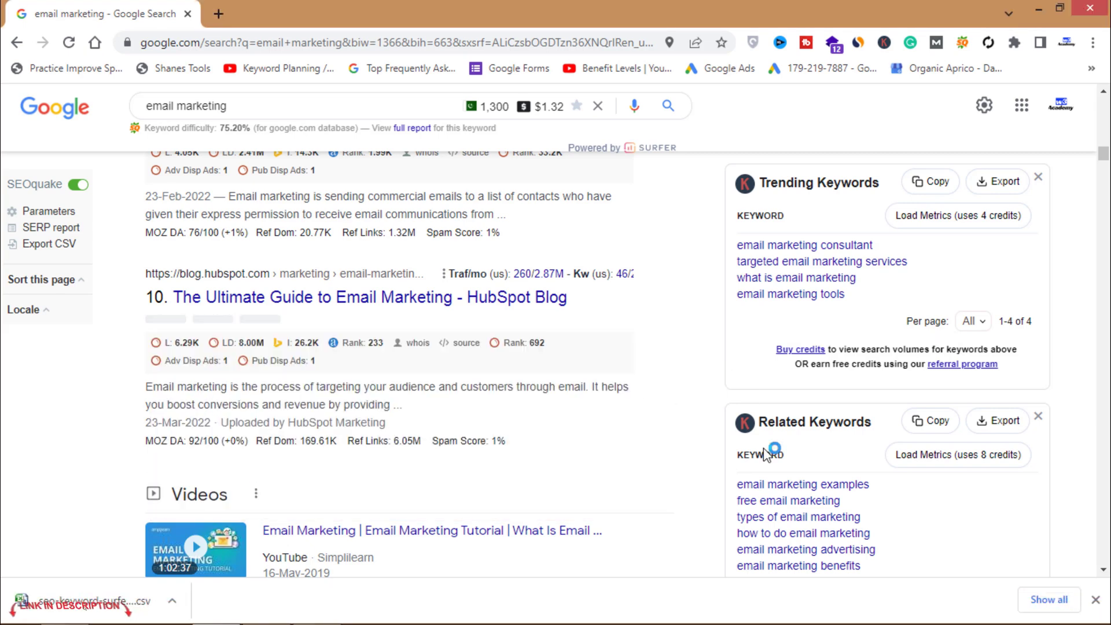
scroll(1107, 161, "down", 3)
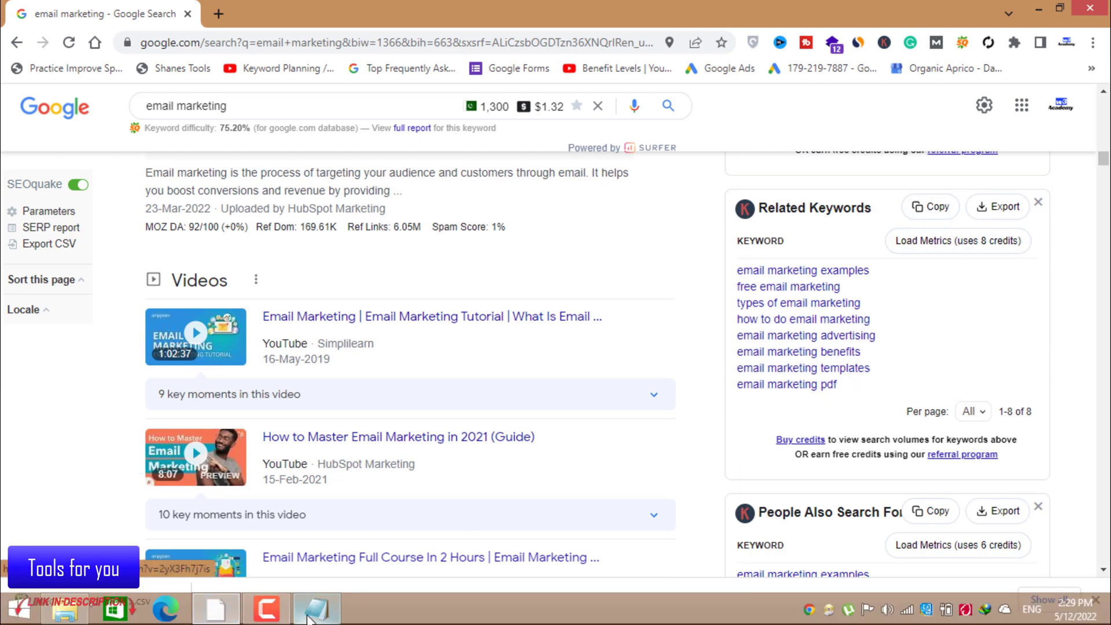
left_click(317, 615)
type("\"Keyword\" \"email marketing examples\" \"free email marketing\" \"types of email marketing\" \"how to do email marketing\" \"email marketing advertising\" \"email marketing benefits\" \"email marketing templates\" \"email marketing pdf\"")
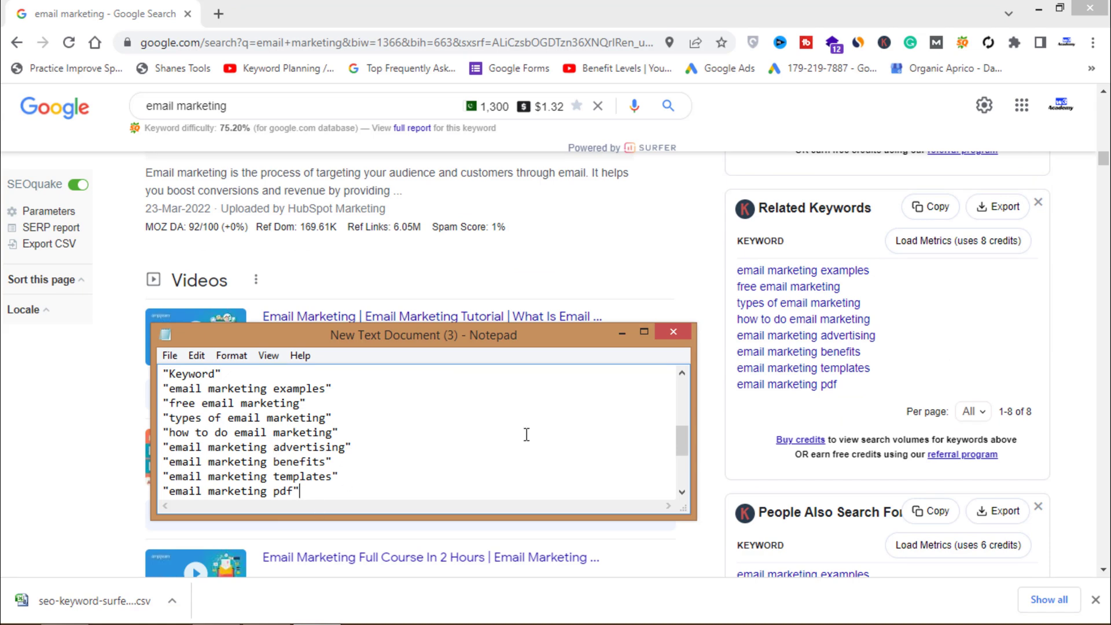
Step: Review the notes up to 'email marketing strategy', then open a new Chrome tab
left_click(734, 428)
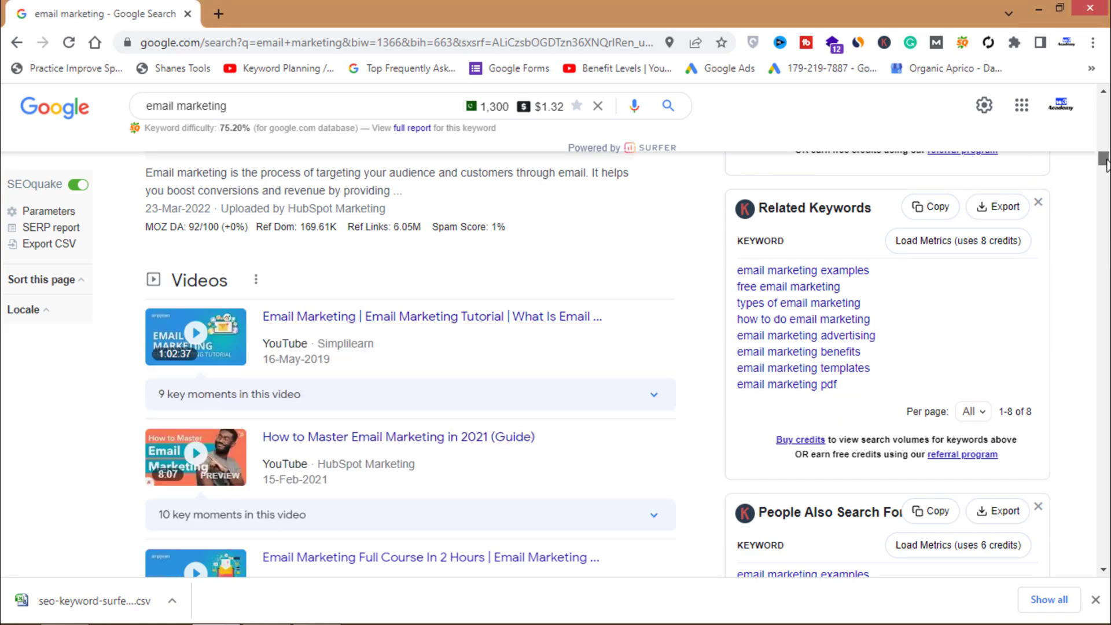
scroll(1105, 165, "down", 3)
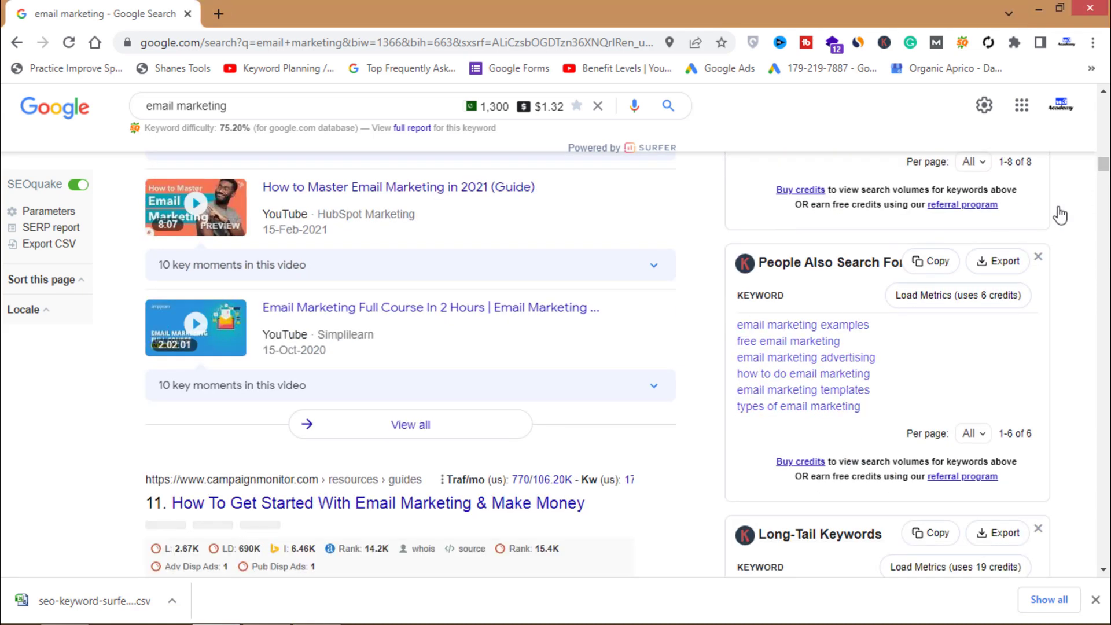
scroll(1104, 173, "down", 5)
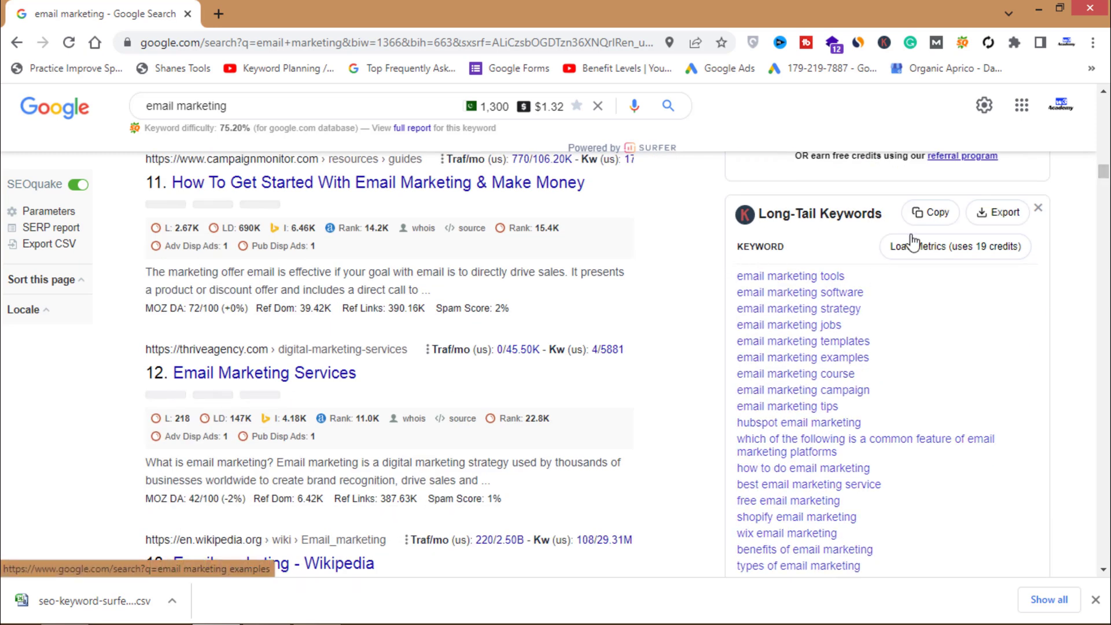
scroll(1106, 184, "down", 5)
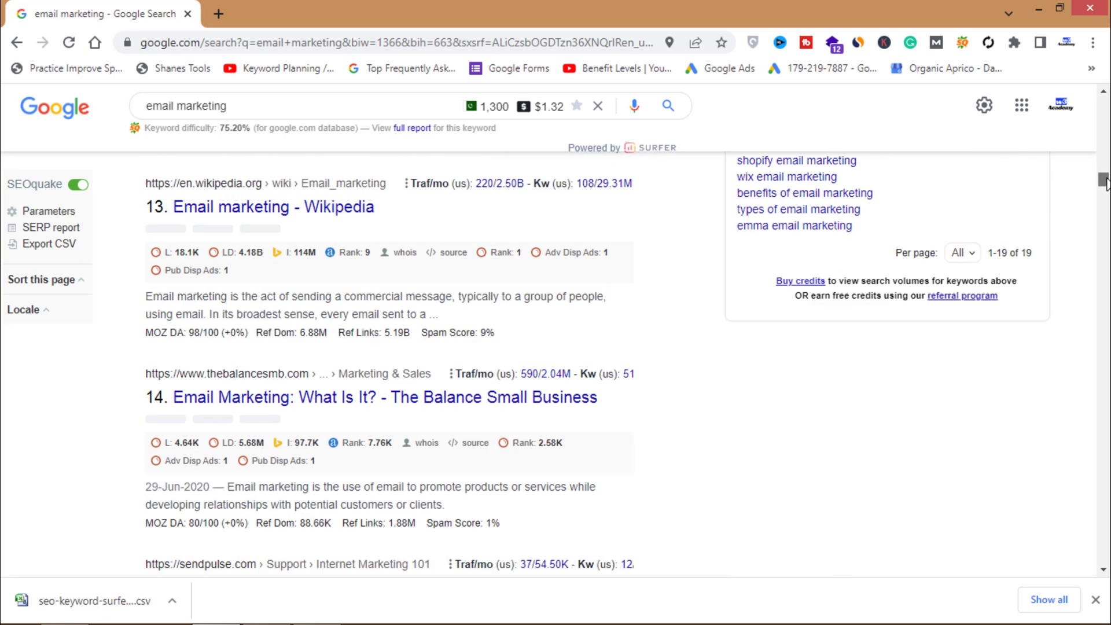
left_click(215, 611)
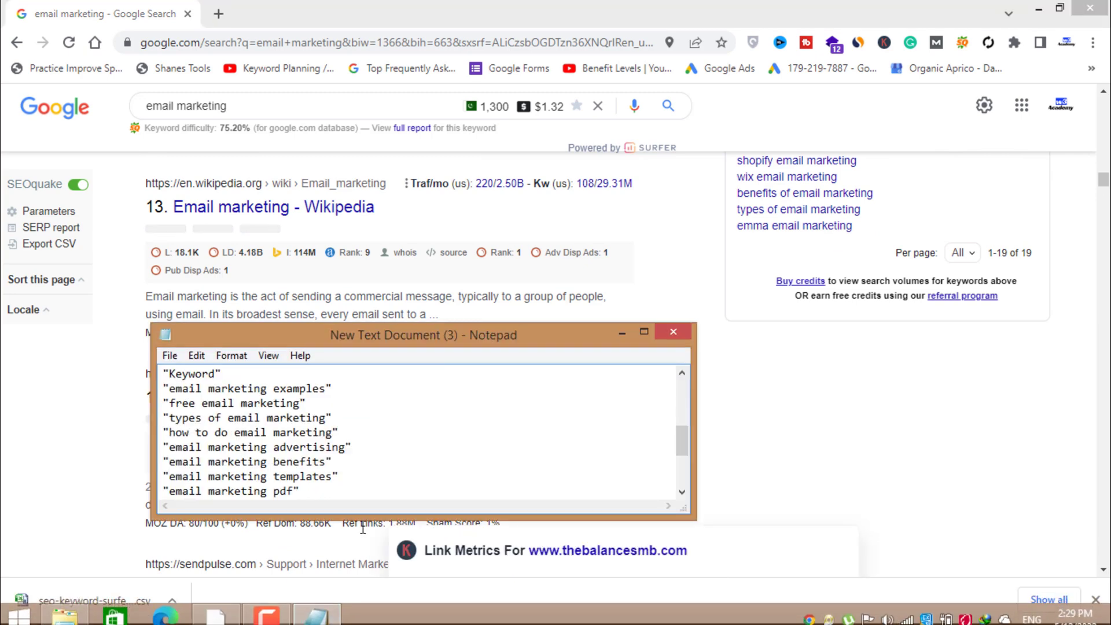
left_click_drag(681, 449, 681, 490)
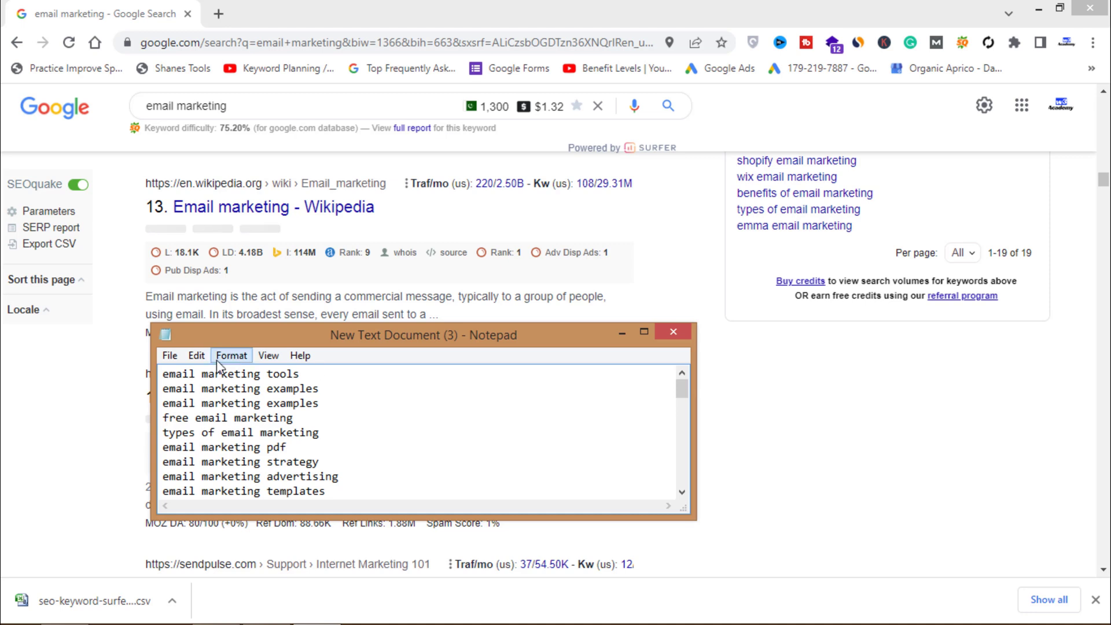
left_click_drag(167, 373, 372, 563)
left_click(383, 476)
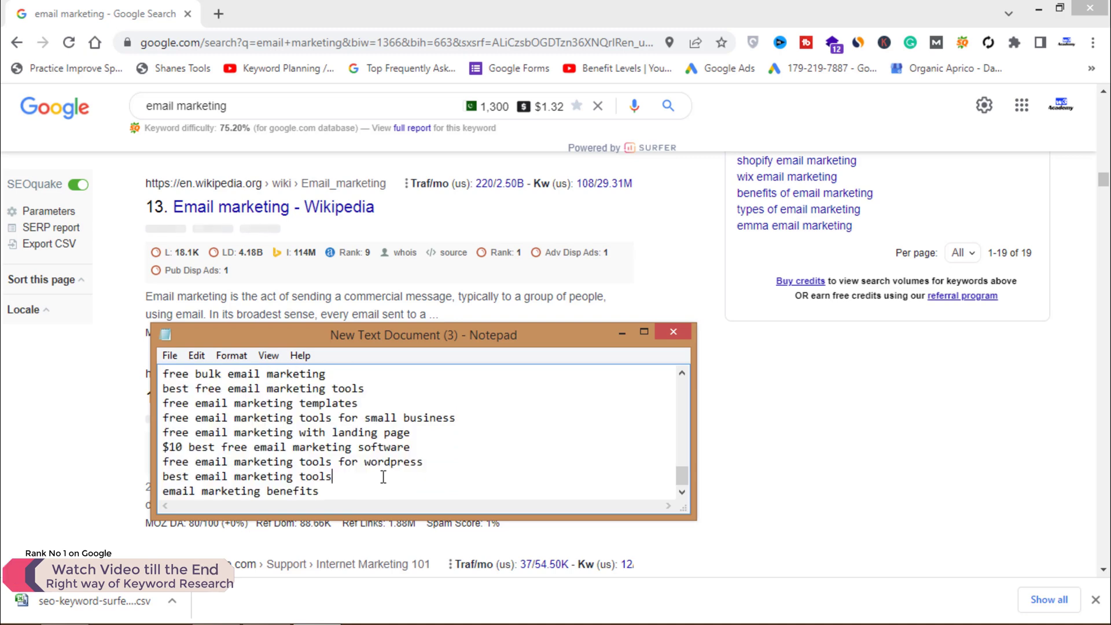
left_click(218, 13)
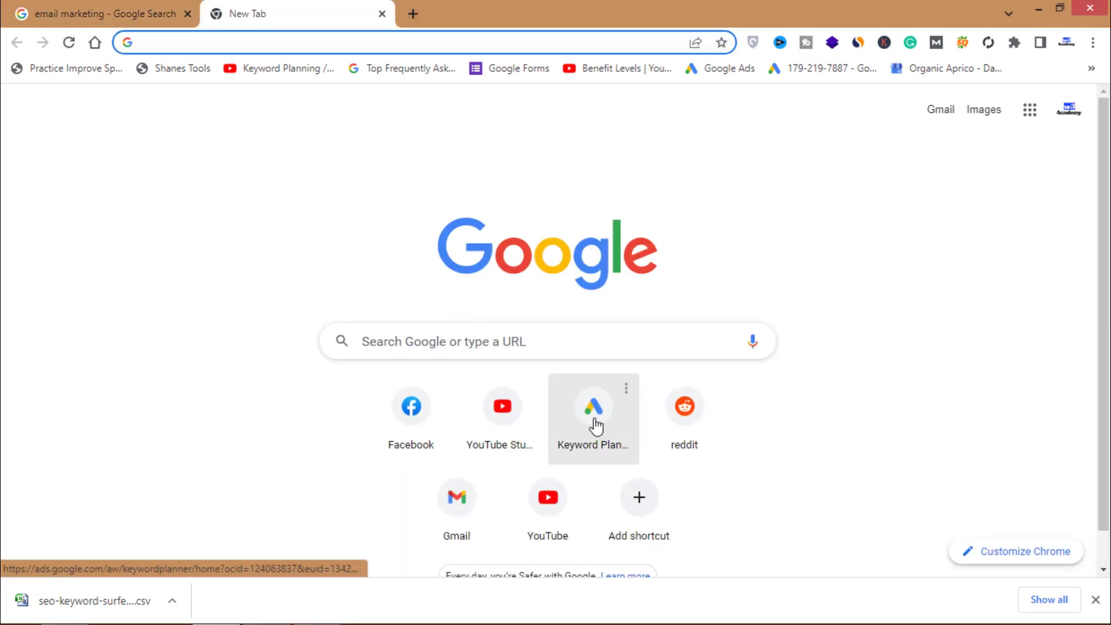
Step: In Keyword Planner's Discover new keywords, paste seven Notepad keywords, 'free email marketing templates' to 'email marketing benefits', and get results
left_click(595, 427)
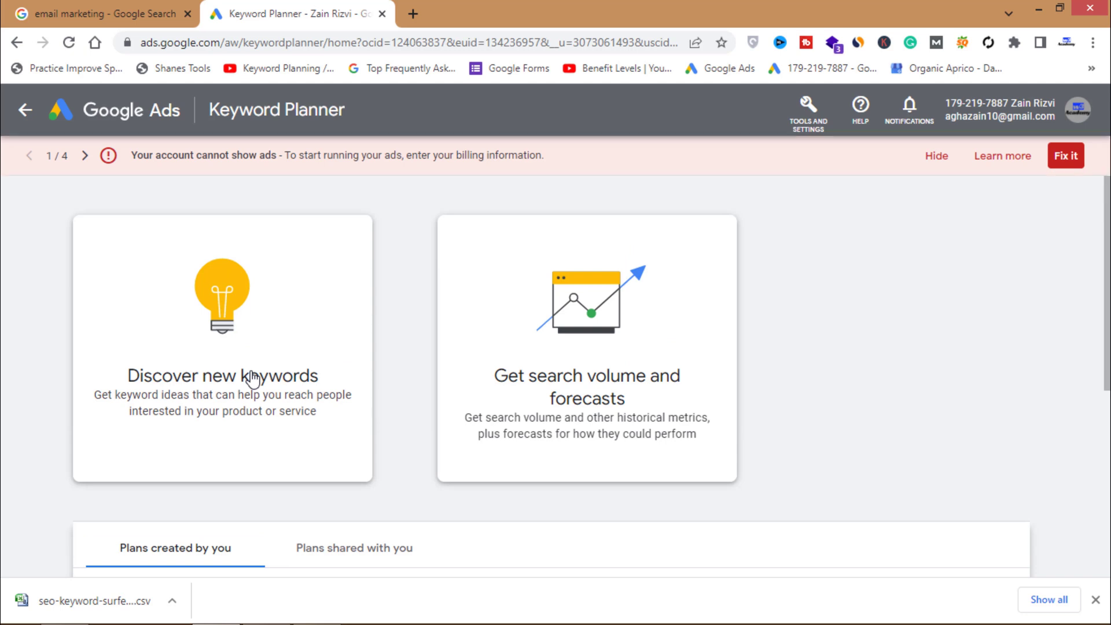
left_click(253, 379)
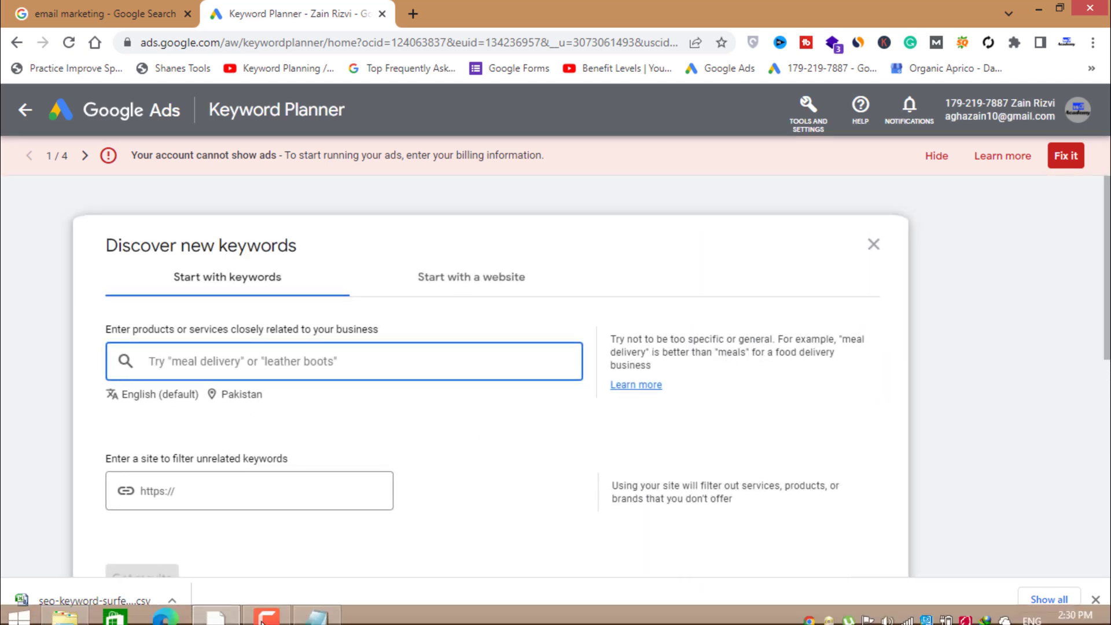
left_click(317, 617)
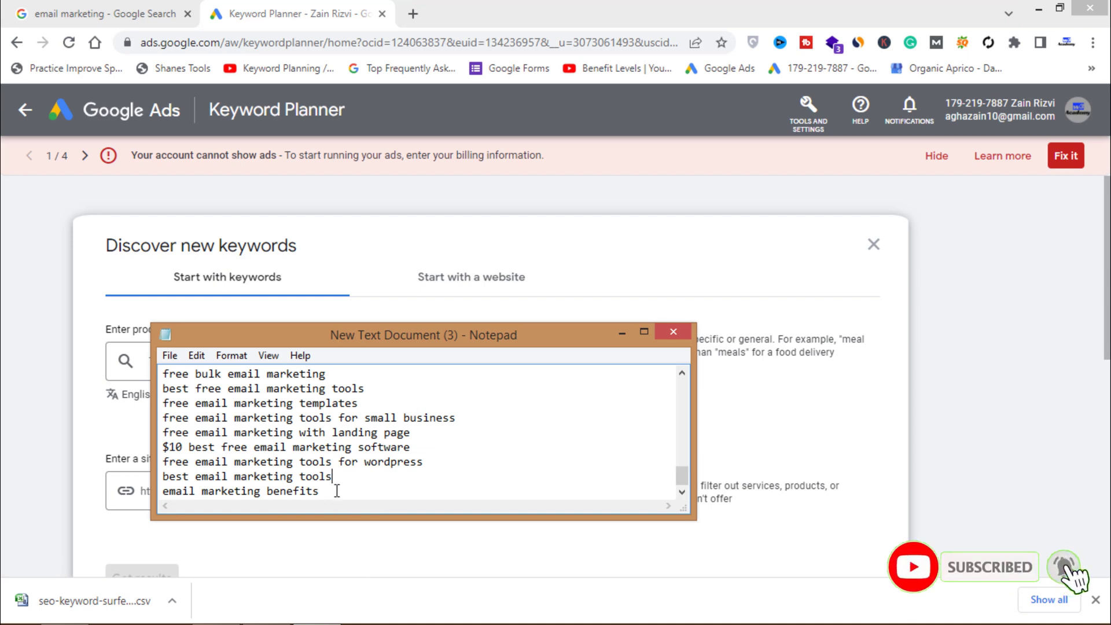
left_click_drag(318, 486, 161, 398)
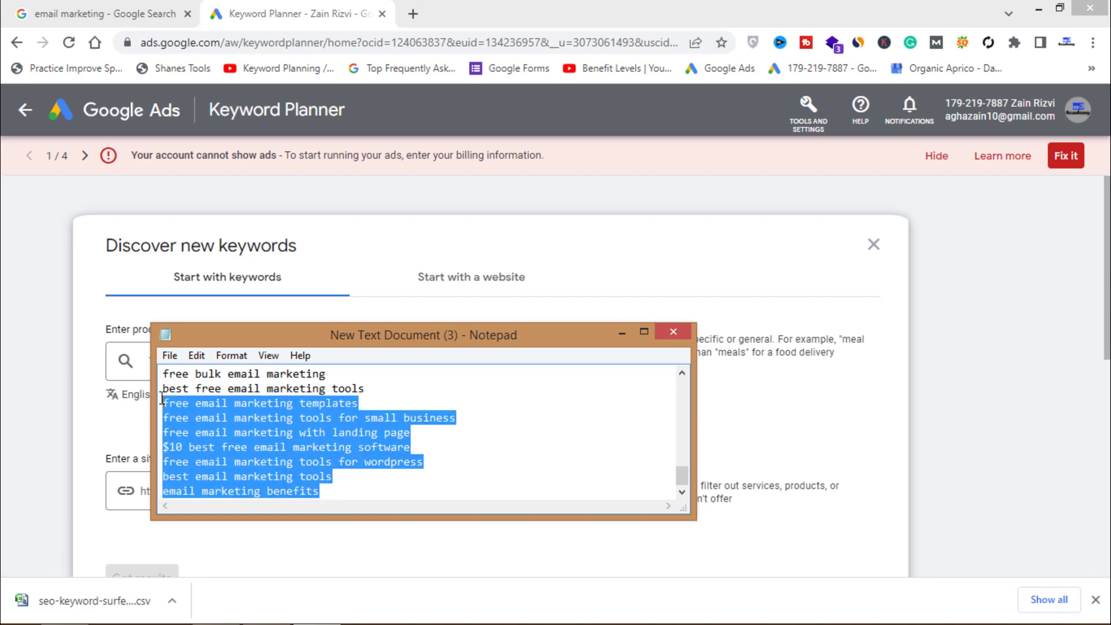
left_click(30, 422)
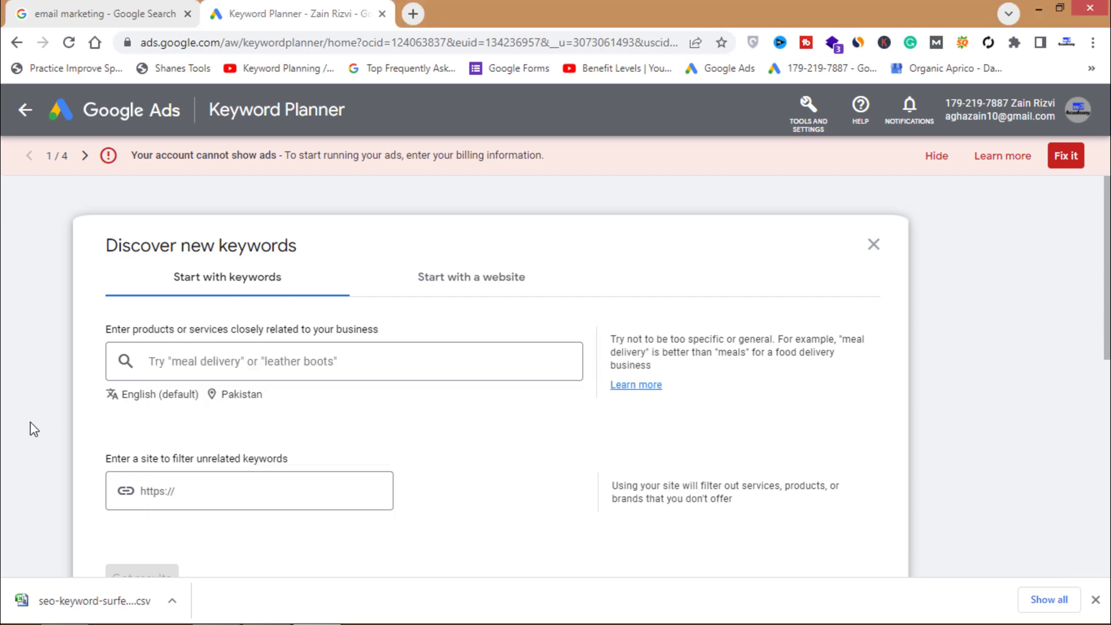
left_click(261, 360)
key("ctrl+v")
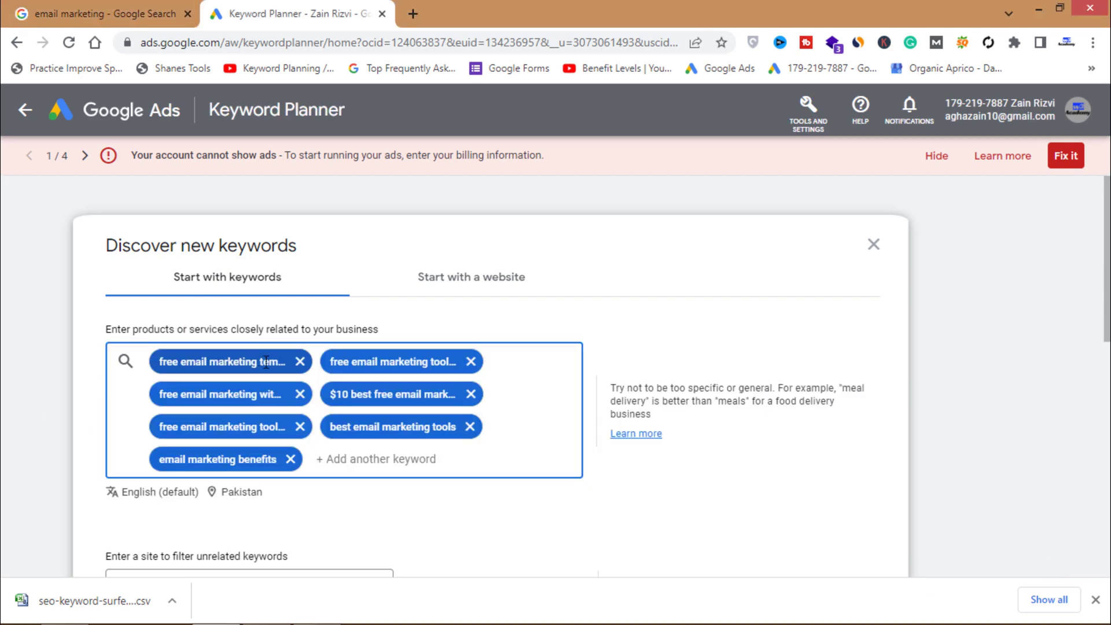
scroll(199, 467, "down", 3)
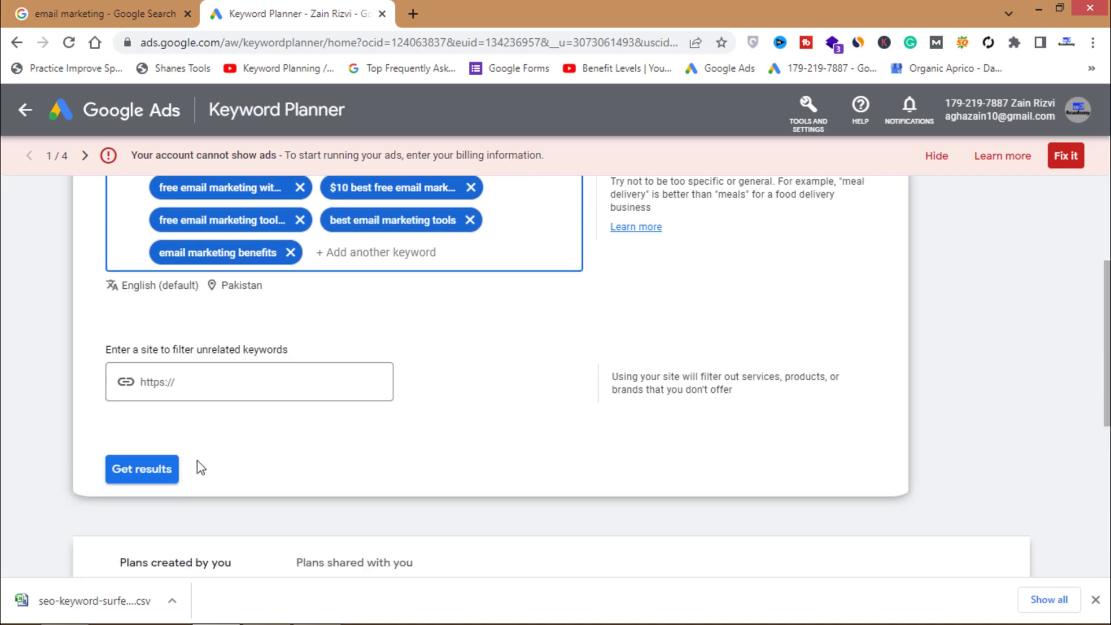
left_click(135, 462)
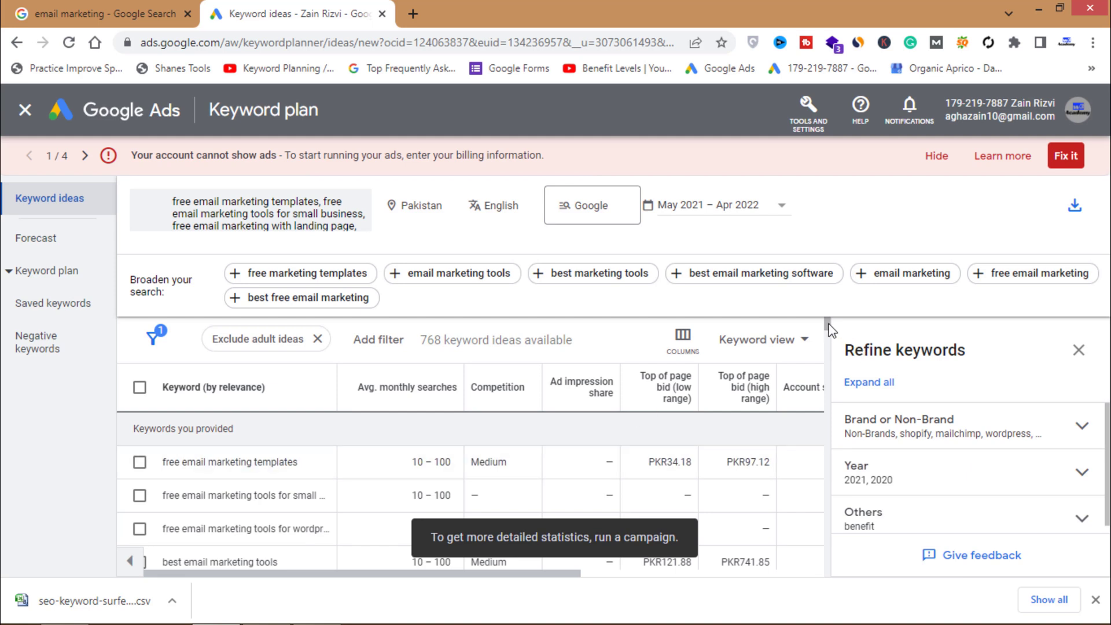
Step: Switch the keyword ideas' target location from Pakistan to United States and save
scroll(831, 338, "down", 1)
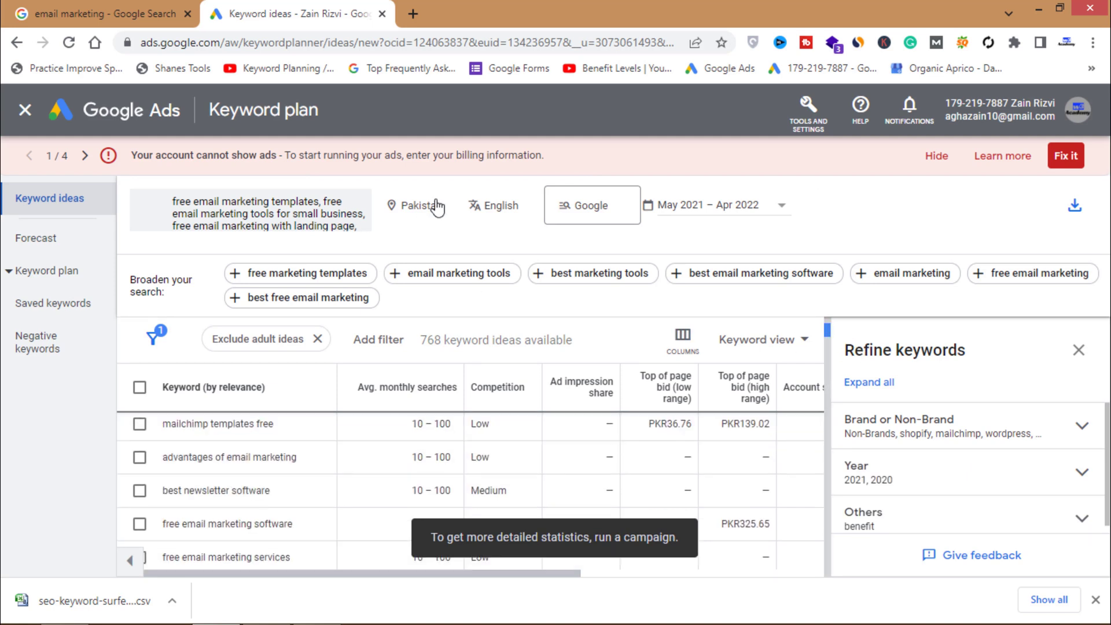
left_click(454, 212)
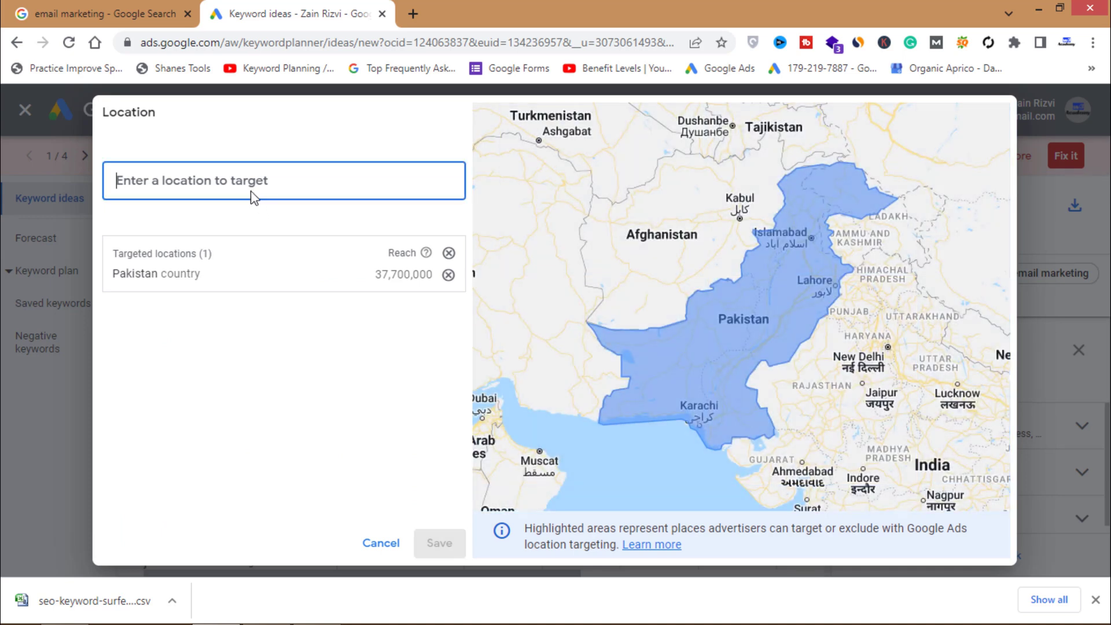
type("united")
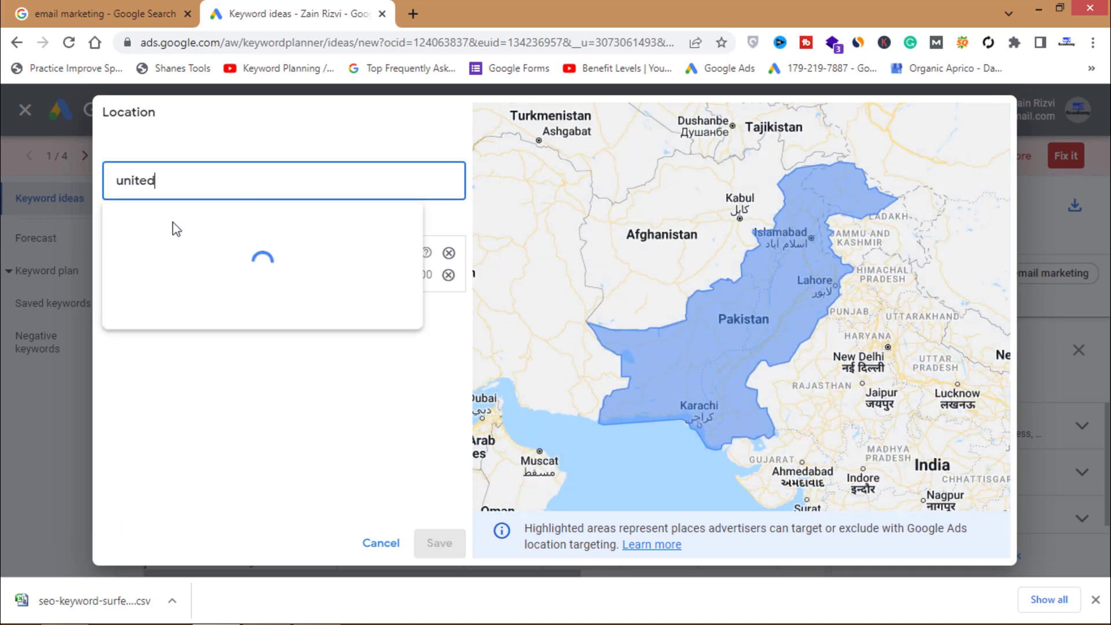
left_click(177, 230)
left_click(448, 275)
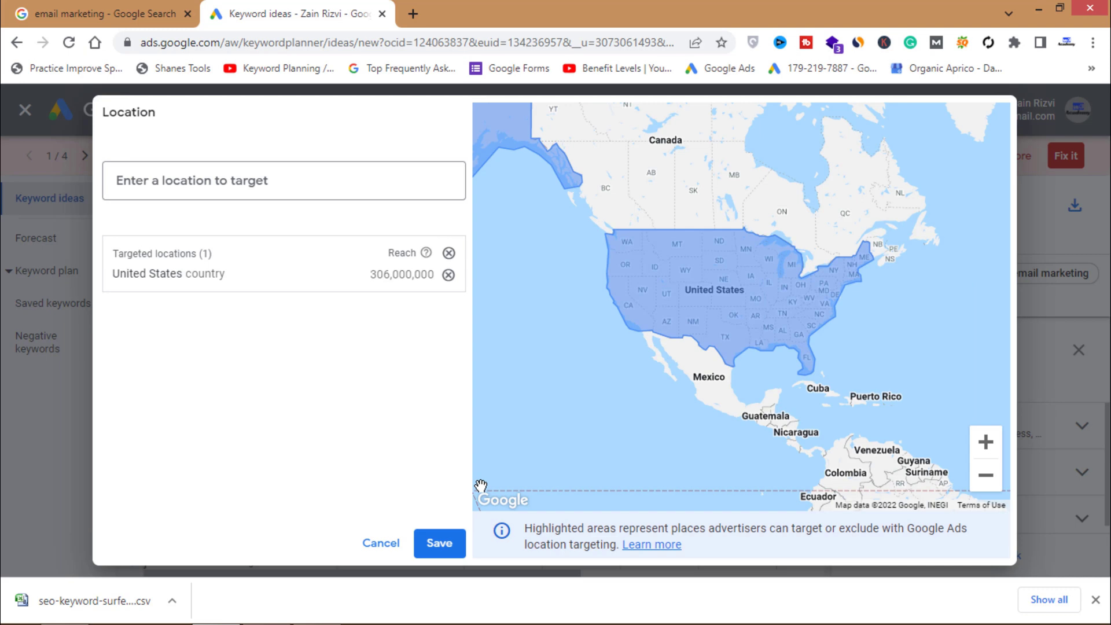
left_click(428, 549)
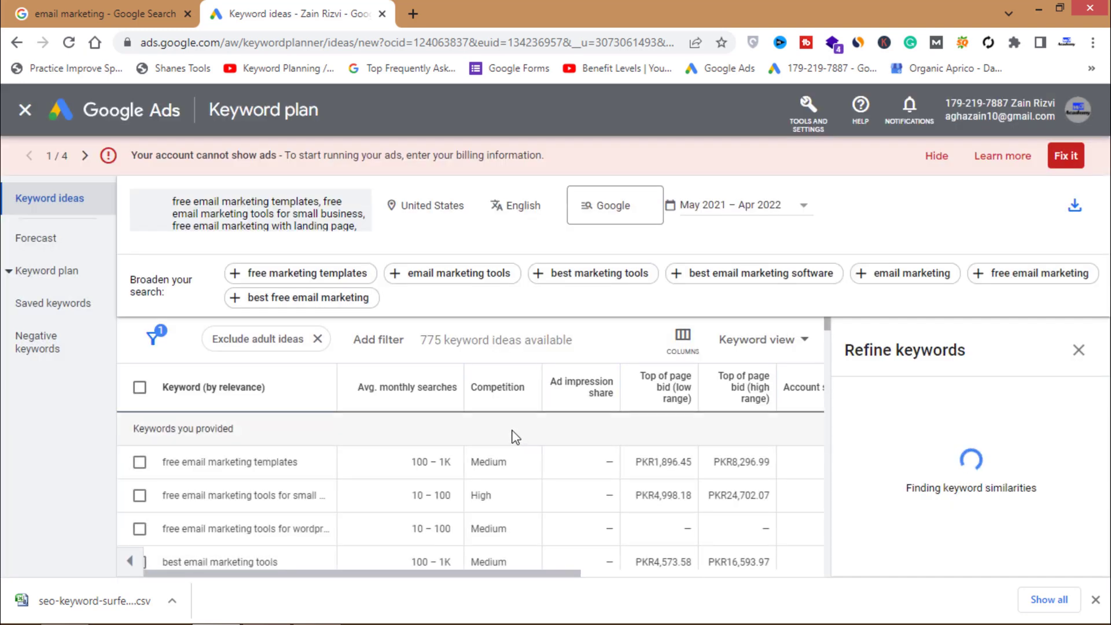
left_click(425, 389)
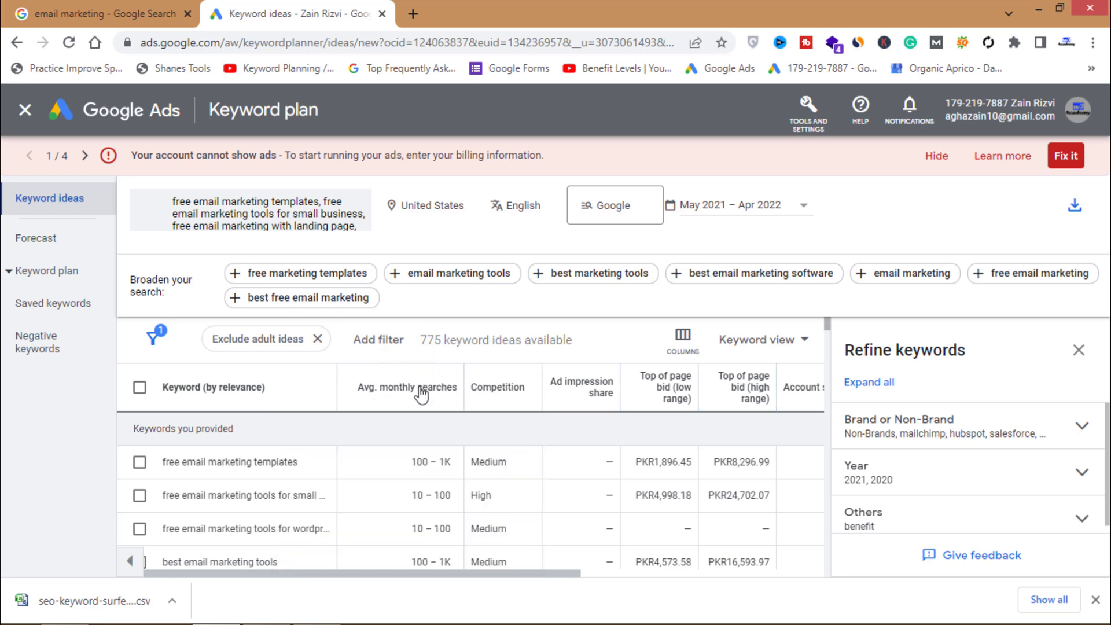
Step: Sort keyword ideas by Avg. monthly searches, highest first, and close the Refine keywords panel
left_click(417, 394)
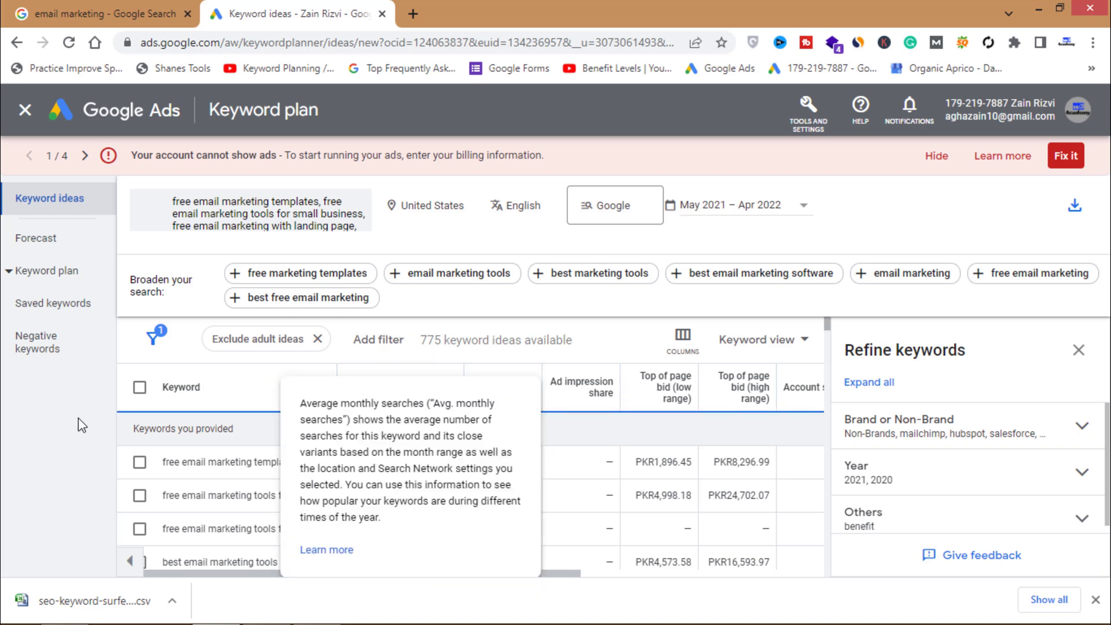
left_click(1079, 349)
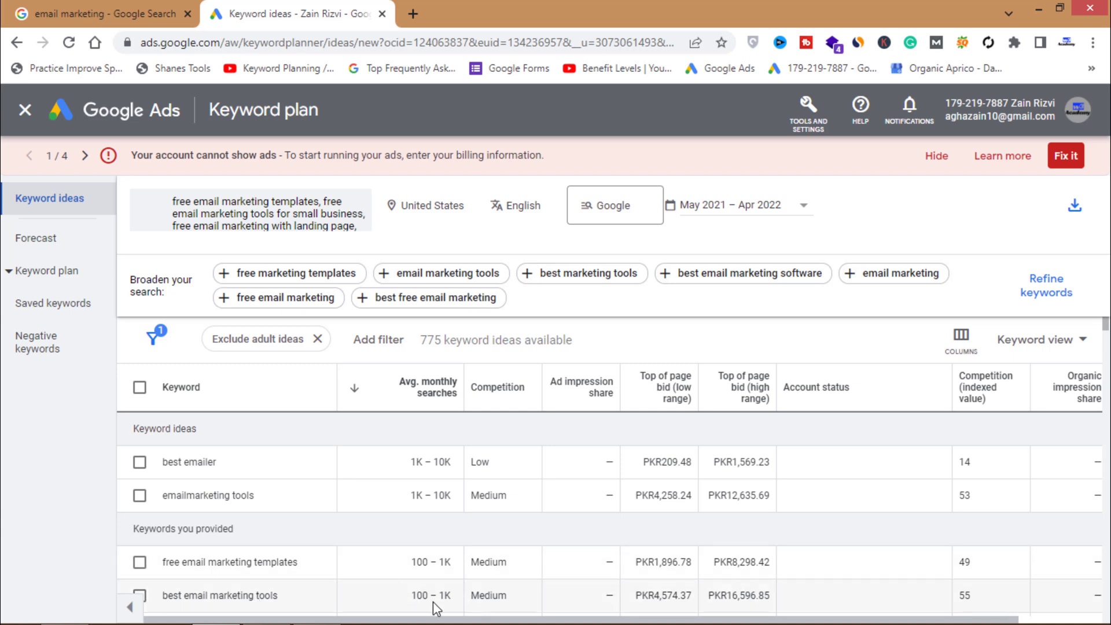
scroll(1106, 341, "down", 5)
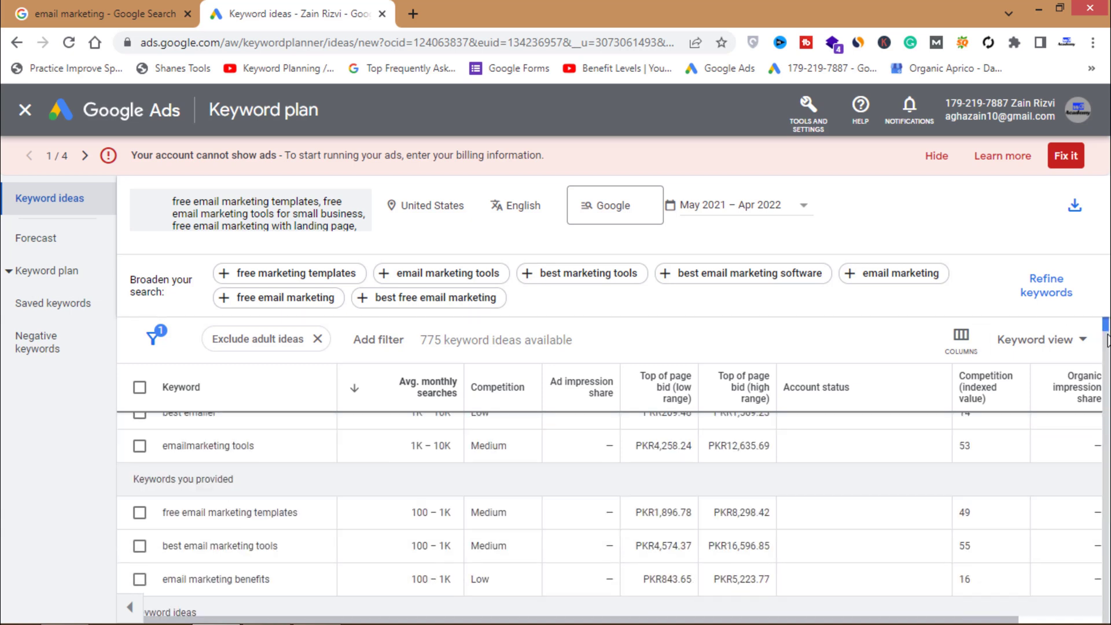
scroll(1107, 341, "up", 6)
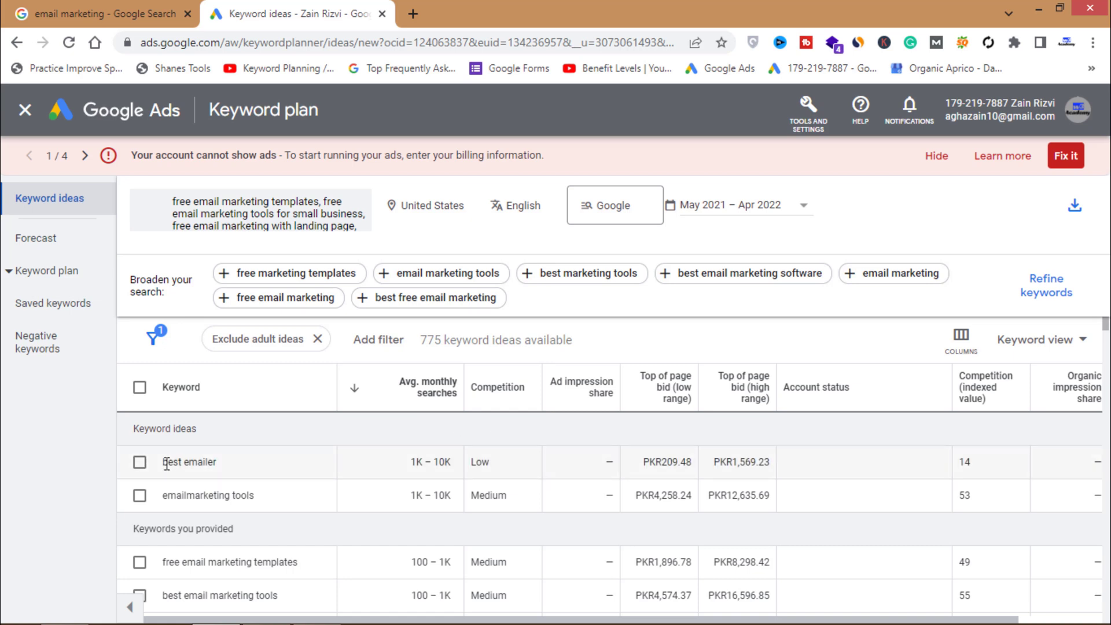
Step: Check the 'best emailer' keyword, then close the Notepad keyword list
left_click_drag(165, 463, 221, 461)
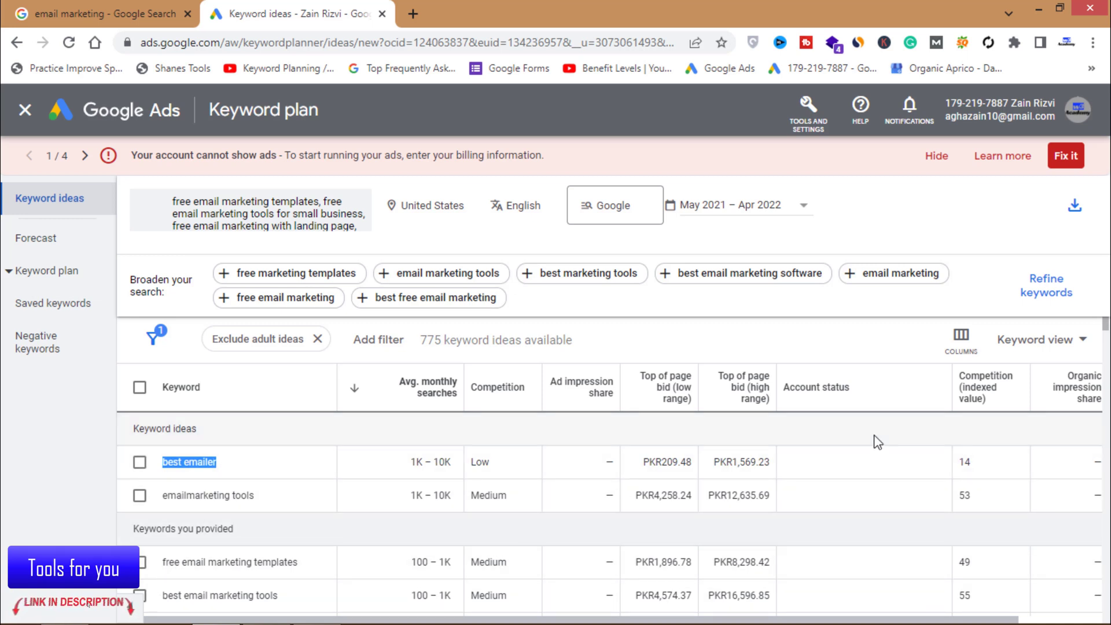
mouse_move(1105, 325)
left_mouse_down()
mouse_move(1107, 347)
mouse_move(1106, 324)
left_mouse_up()
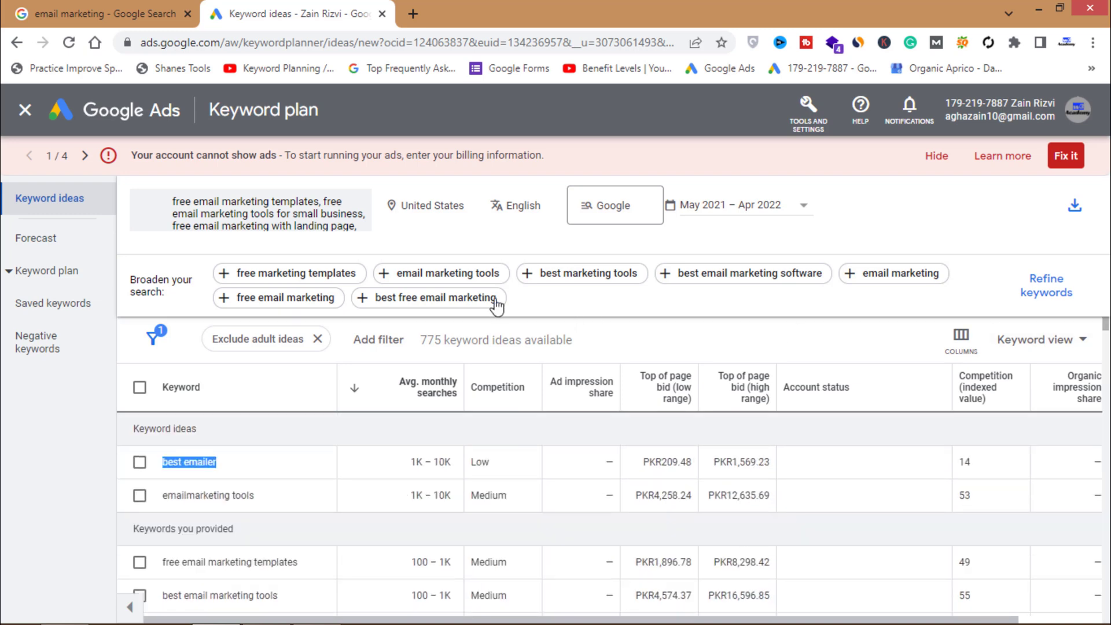
left_click(537, 310)
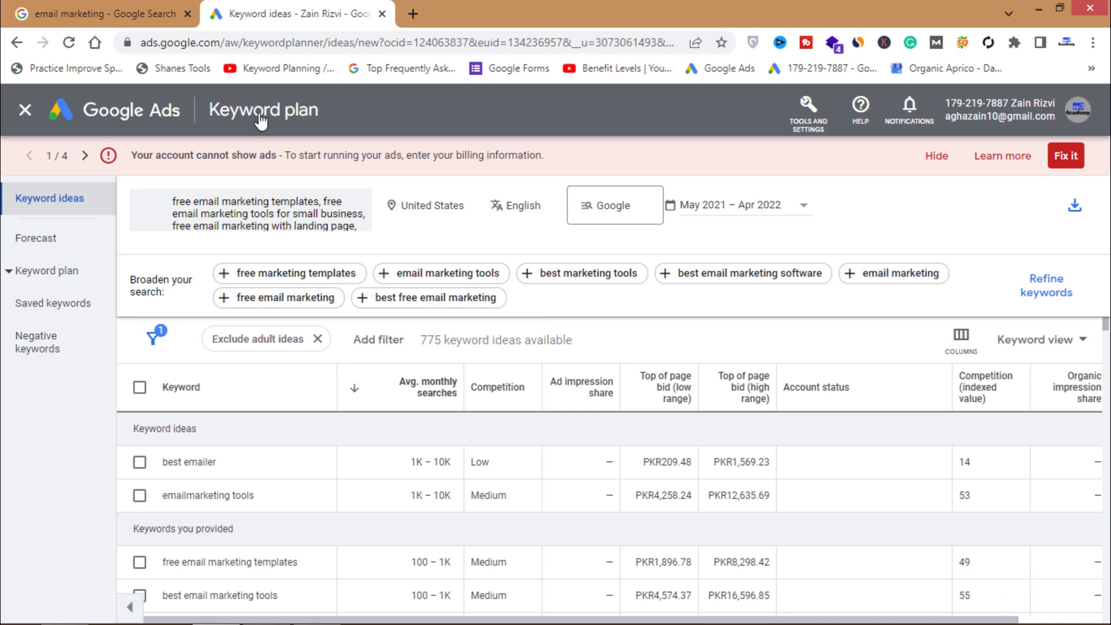
left_click(114, 7)
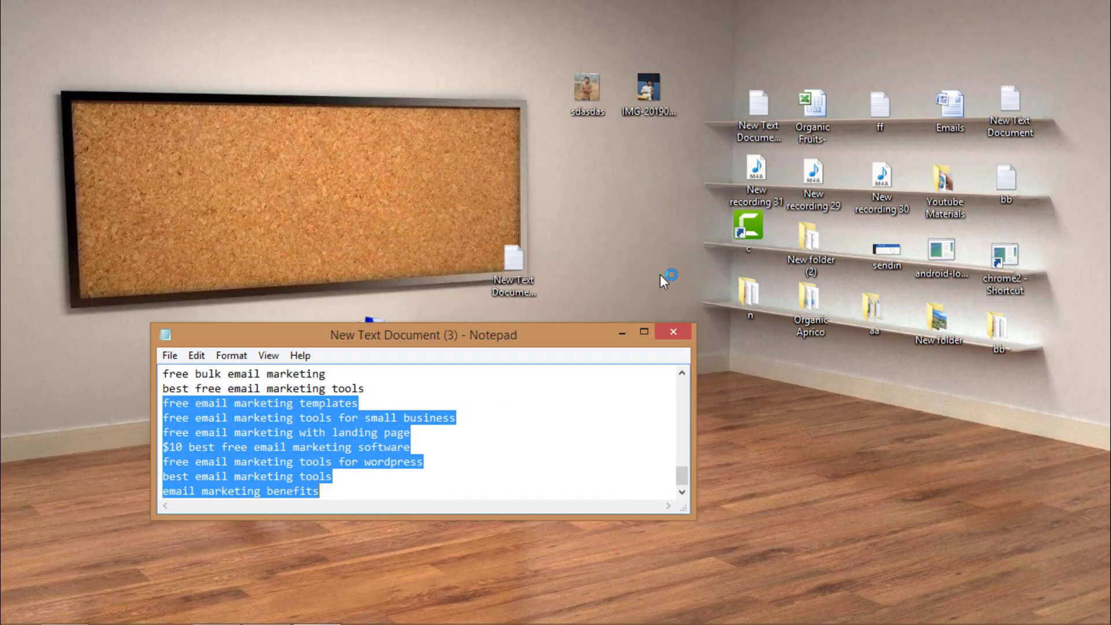
left_click(671, 333)
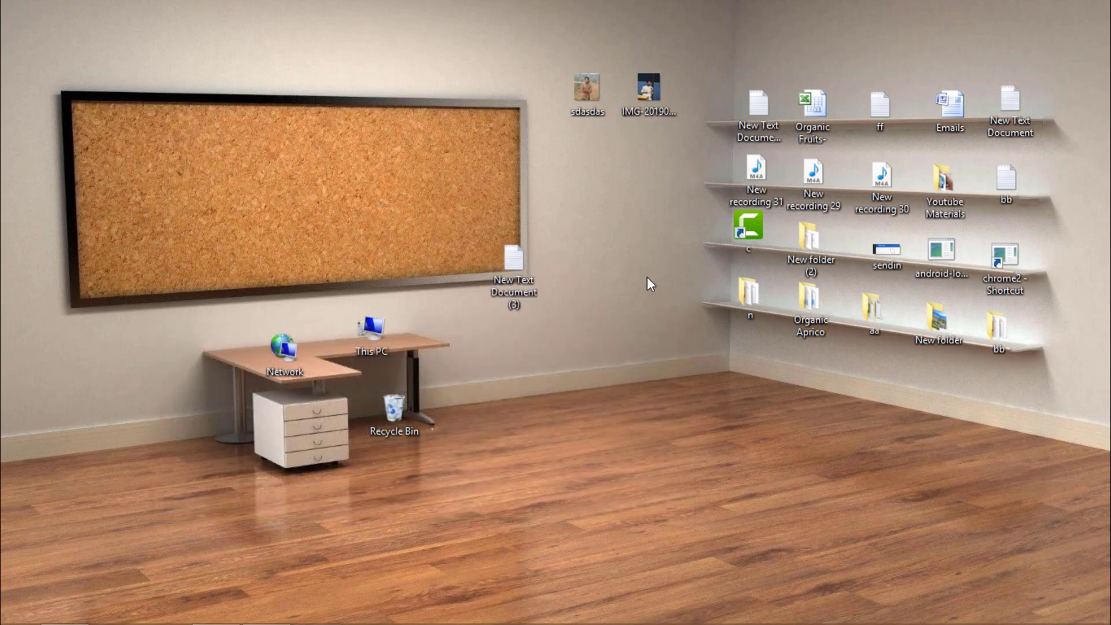